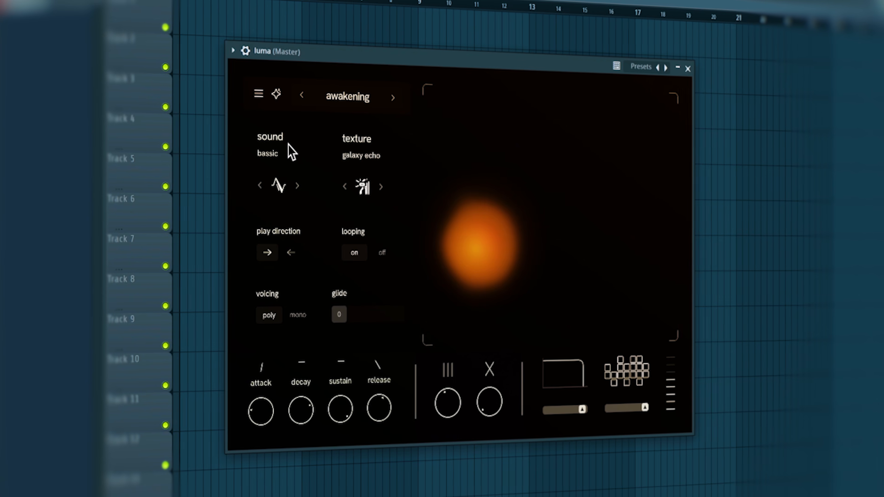
Open the sound list of luma's awakening preset and sweep the glowing orb between the corners of its performance pad
{"action": "left_click", "coordinate": [275, 158]}
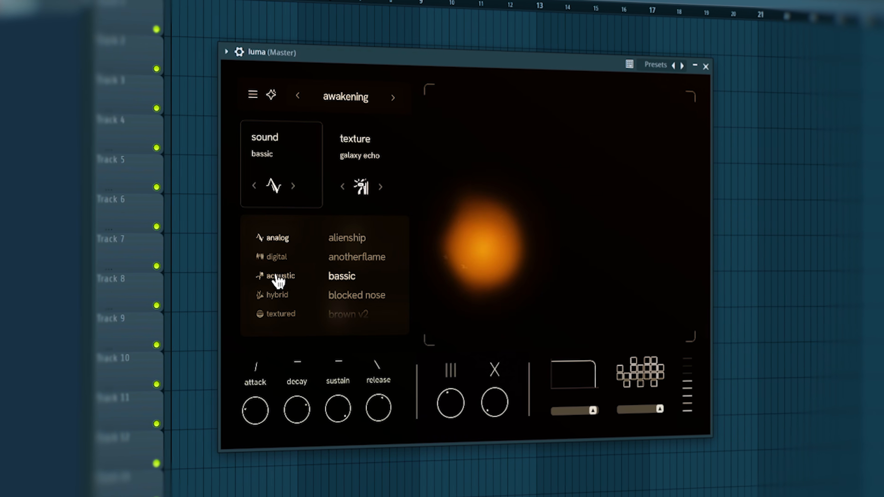
{"action": "left_click_drag", "start_coordinate": [479, 232], "coordinate": [586, 183]}
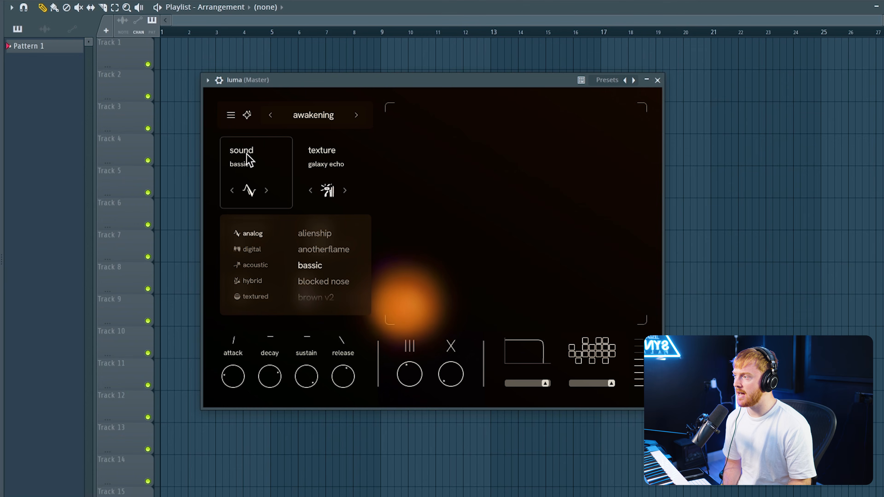
{"action": "left_click_drag", "start_coordinate": [408, 297], "coordinate": [403, 127]}
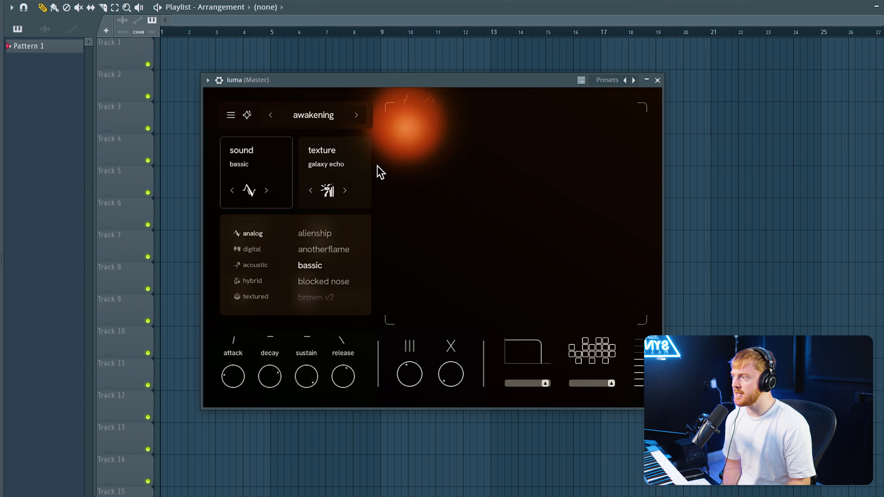
{"action": "left_click_drag", "start_coordinate": [392, 154], "coordinate": [635, 359]}
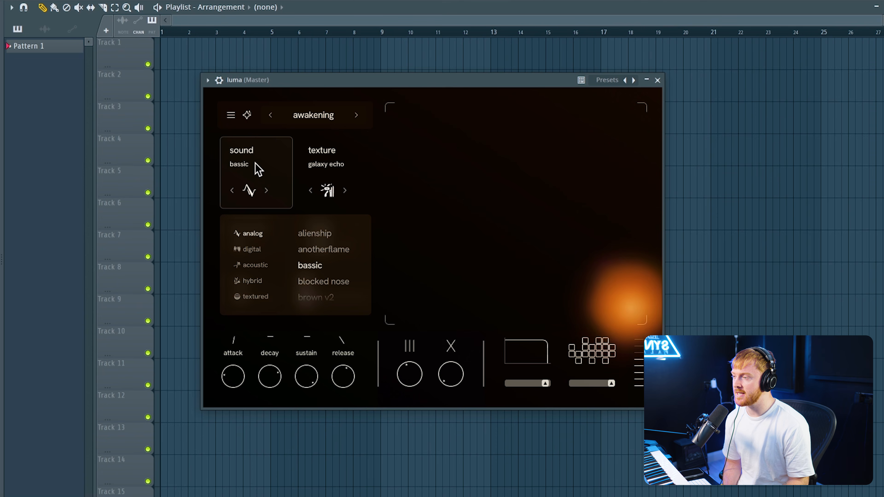
{"action": "left_click_drag", "start_coordinate": [630, 303], "coordinate": [592, 245]}
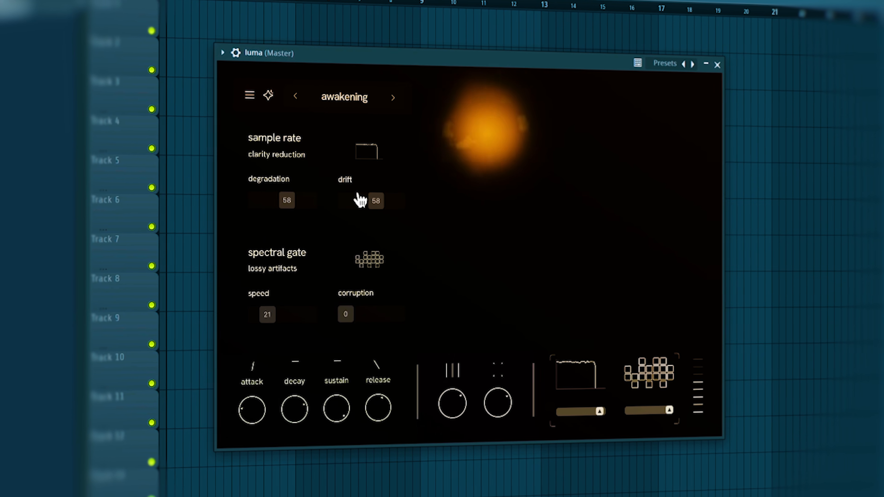
Adjust the degradation amount of luma's sample rate effect
{"action": "left_click_drag", "start_coordinate": [289, 201], "coordinate": [328, 203]}
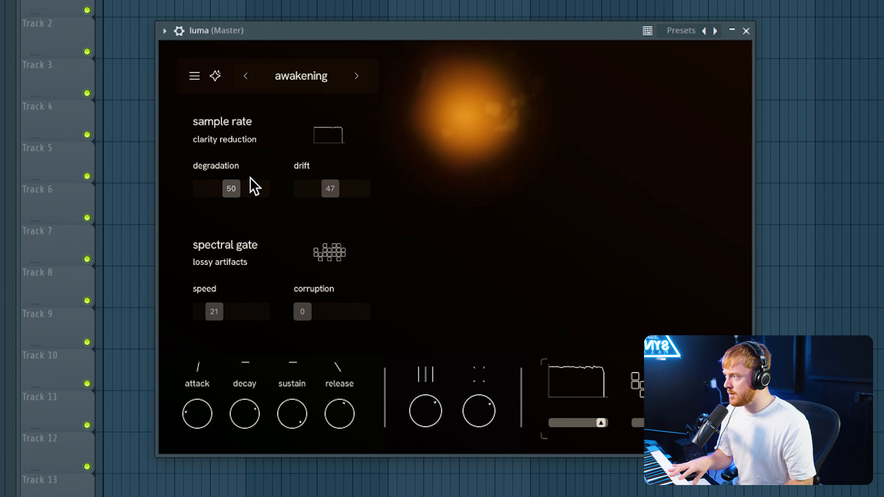
{"action": "left_click_drag", "start_coordinate": [250, 177], "coordinate": [257, 175]}
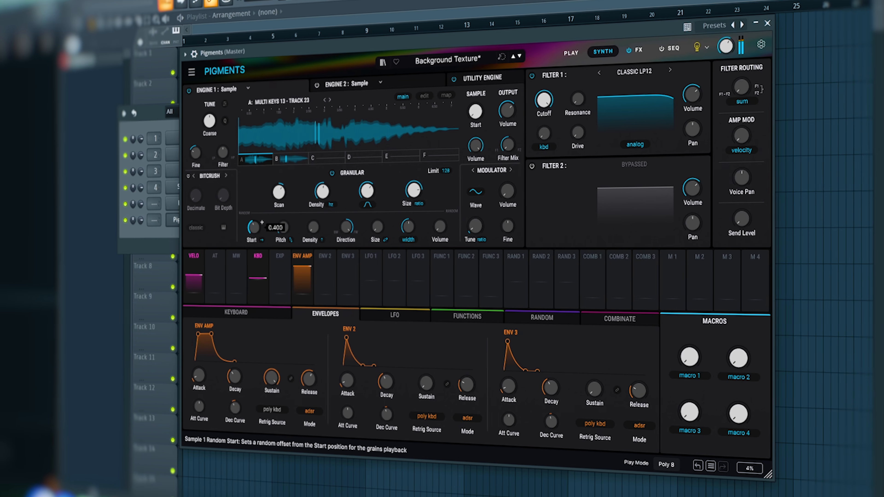
Switch to Pigments and adjust the granular random start and direction amounts of Engine 1 in the Background Texture preset
{"action": "left_click_drag", "start_coordinate": [253, 227], "coordinate": [254, 236]}
{"action": "left_click_drag", "start_coordinate": [347, 229], "coordinate": [347, 262]}
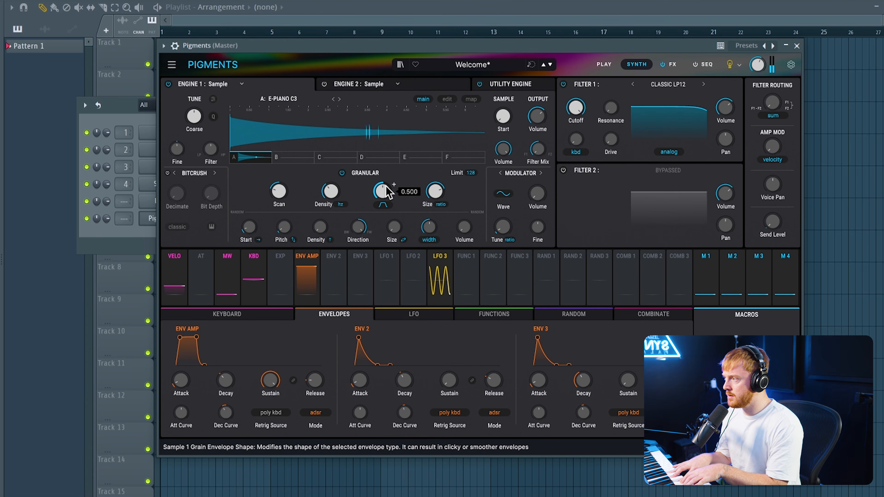
Browse the Pigments sound banks, open the Multi Pedals - Essential bank and look through its preset list
{"action": "left_click", "coordinate": [400, 65]}
{"action": "left_click", "coordinate": [204, 112]}
{"action": "scroll", "coordinate": [364, 230], "scroll_direction": "down", "scroll_amount": 5}
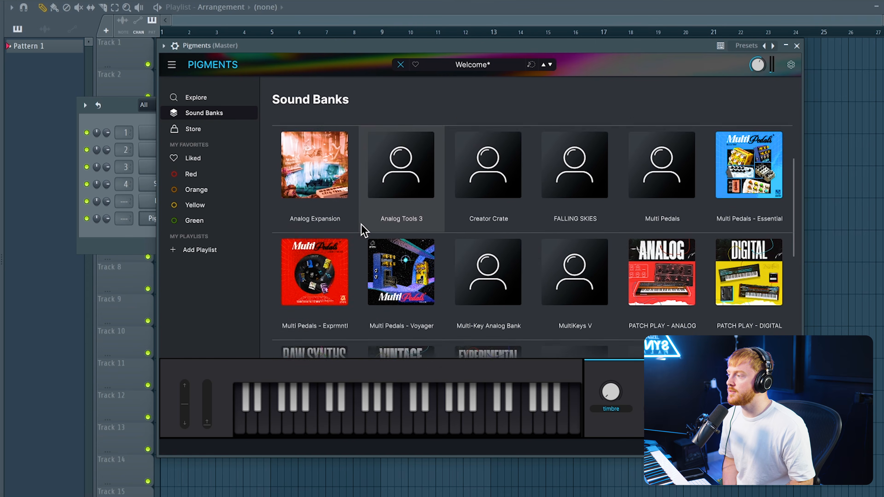
{"action": "left_click", "coordinate": [334, 226]}
{"action": "double_click", "coordinate": [367, 223]}
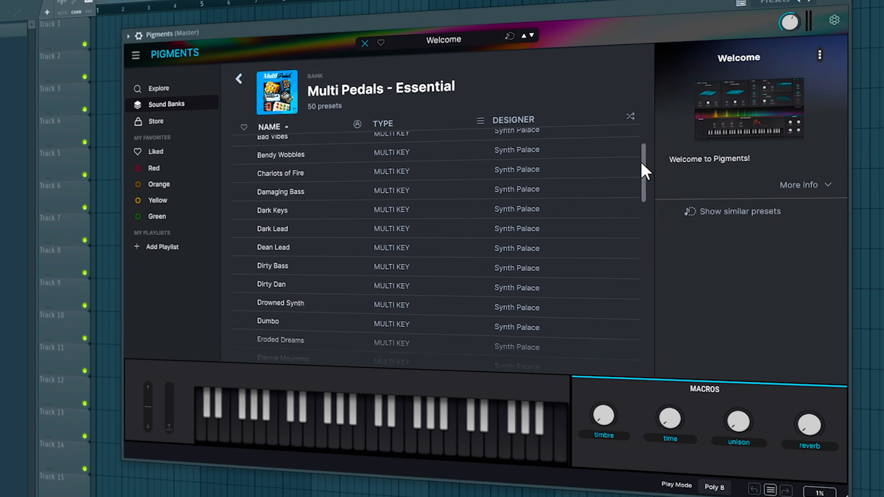
{"action": "left_click_drag", "start_coordinate": [644, 171], "coordinate": [641, 241]}
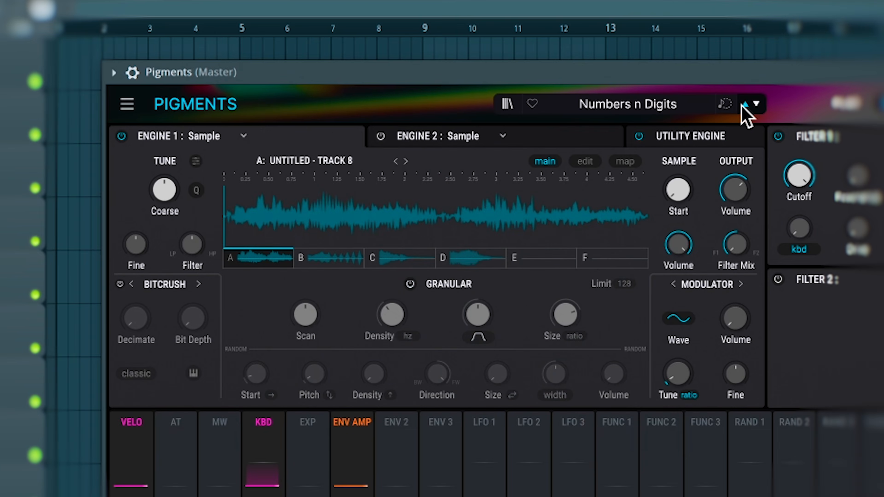
Step through the presets from Numbers n Digits to Background Texture and view its Engine 2 and Engine 1 settings
{"action": "left_click", "coordinate": [744, 105]}
{"action": "left_click", "coordinate": [744, 104]}
{"action": "left_click", "coordinate": [744, 104]}
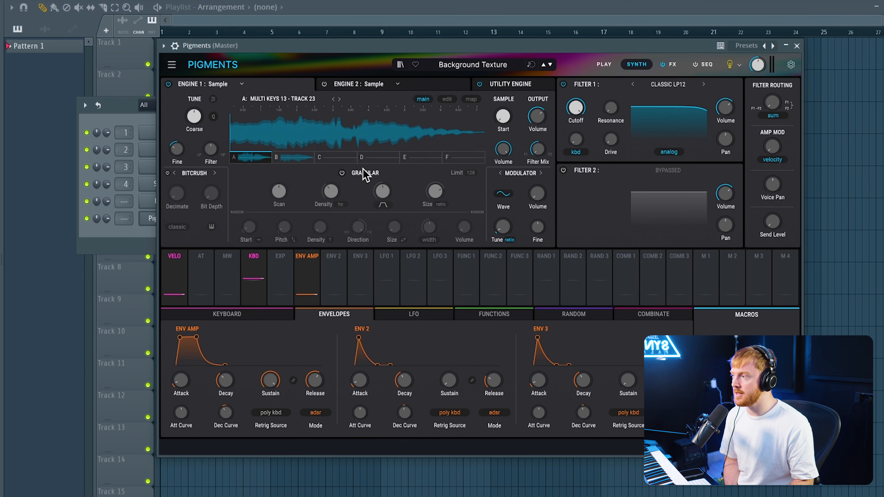
{"action": "left_click", "coordinate": [424, 88]}
{"action": "left_click", "coordinate": [271, 88]}
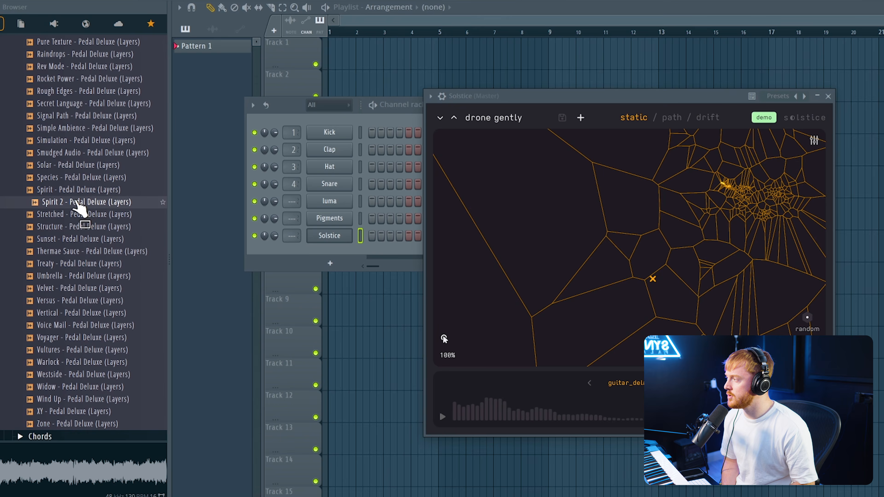
Load the Spirit 2 - Pedal Deluxe (Layers) sample into Solstice and place it at the start of playlist Track 4
{"action": "left_click_drag", "start_coordinate": [80, 202], "coordinate": [571, 146]}
{"action": "left_click_drag", "start_coordinate": [469, 144], "coordinate": [501, 200]}
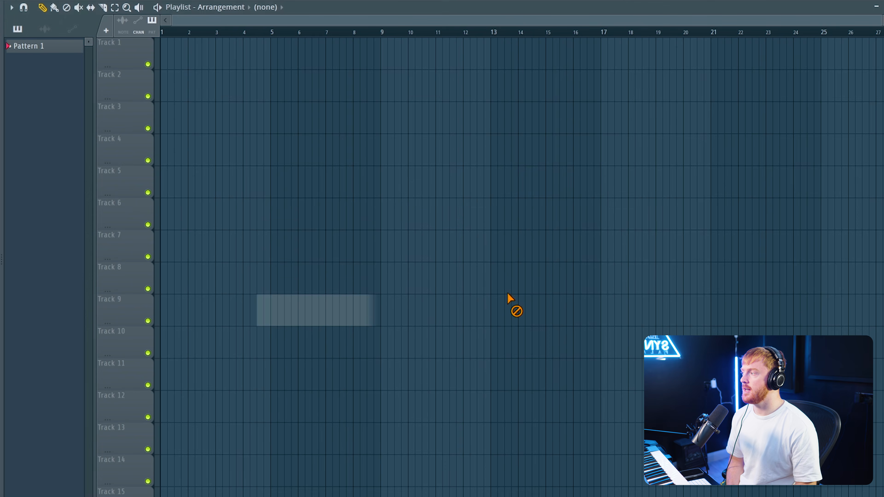
{"action": "left_click_drag", "start_coordinate": [306, 189], "coordinate": [176, 157]}
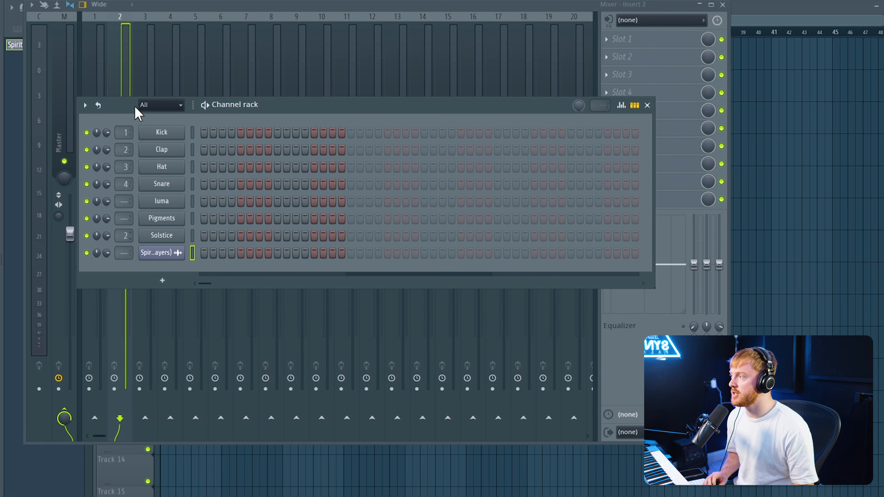
{"action": "key", "text": "F6"}
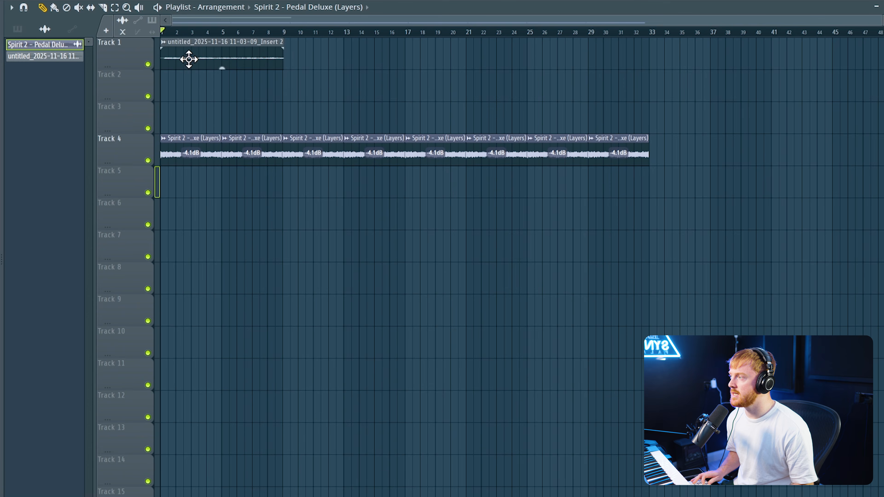
Move the recorded Insert 2 clip from Track 1 to Track 3 and duplicate it four times in a row
{"action": "left_click_drag", "start_coordinate": [187, 59], "coordinate": [187, 119]}
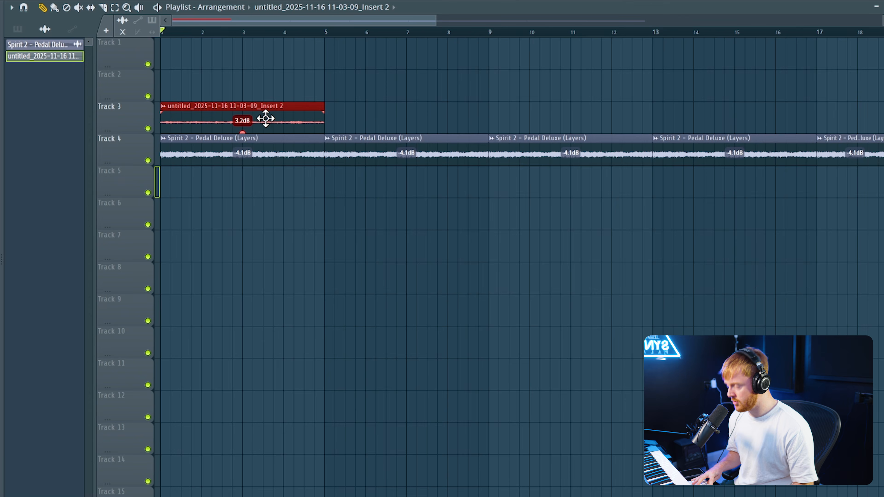
{"action": "key", "text": "ctrl+b"}
{"action": "key", "text": "ctrl+b"}
{"action": "key", "text": "ctrl+b"}
{"action": "key", "text": "ctrl+b"}
{"action": "scroll", "coordinate": [268, 115], "scroll_direction": "down", "scroll_amount": 4}
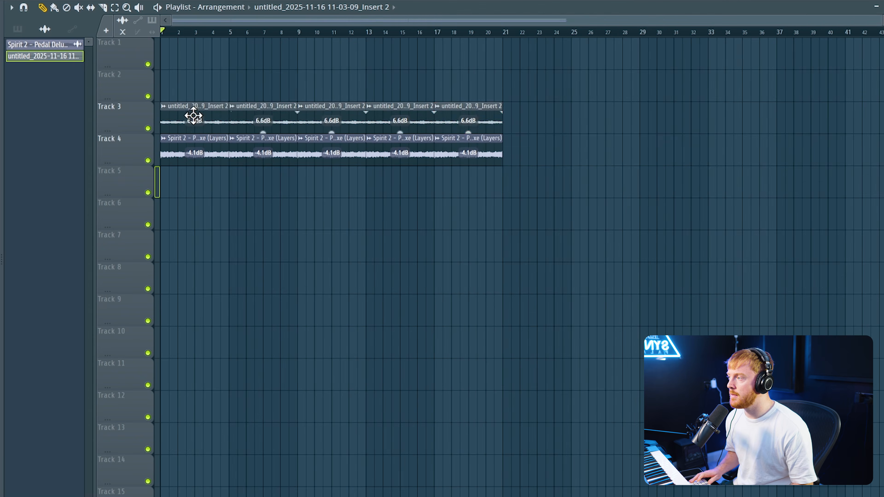
Play back the recorded Insert 2 clips on Track 3 layered with the Spirit 2 clips on Track 4
{"action": "double_click", "coordinate": [194, 116]}
{"action": "double_click", "coordinate": [414, 141]}
{"action": "right_click", "coordinate": [484, 269]}
{"action": "key", "text": "space"}
{"action": "scroll", "coordinate": [120, 201], "scroll_direction": "up", "scroll_amount": 2}
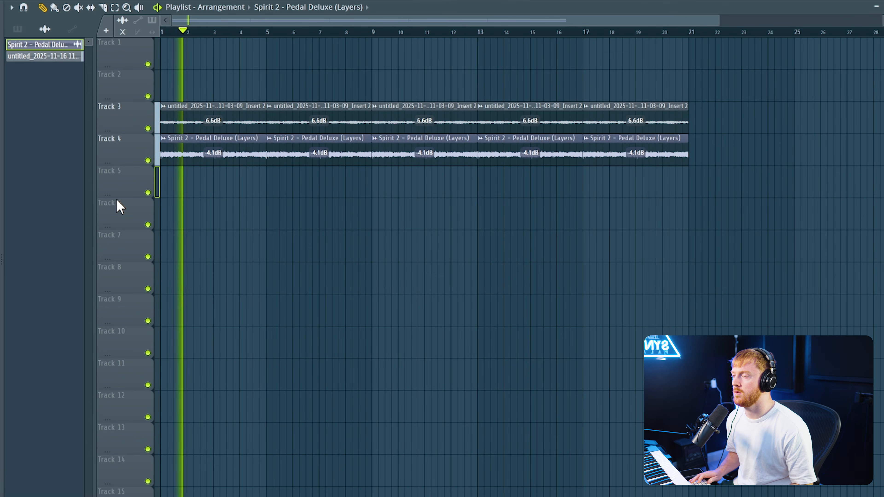
{"action": "left_click_drag", "start_coordinate": [592, 109], "coordinate": [228, 123]}
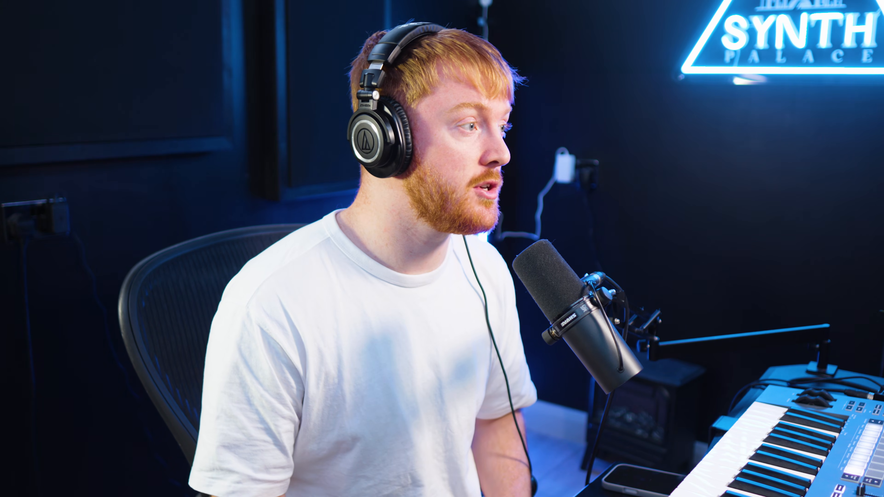
Play the layers through the Master effects and audition distort in Verve Analog Machines before selecting thicken
{"action": "left_click_drag", "start_coordinate": [530, 114], "coordinate": [374, 63]}
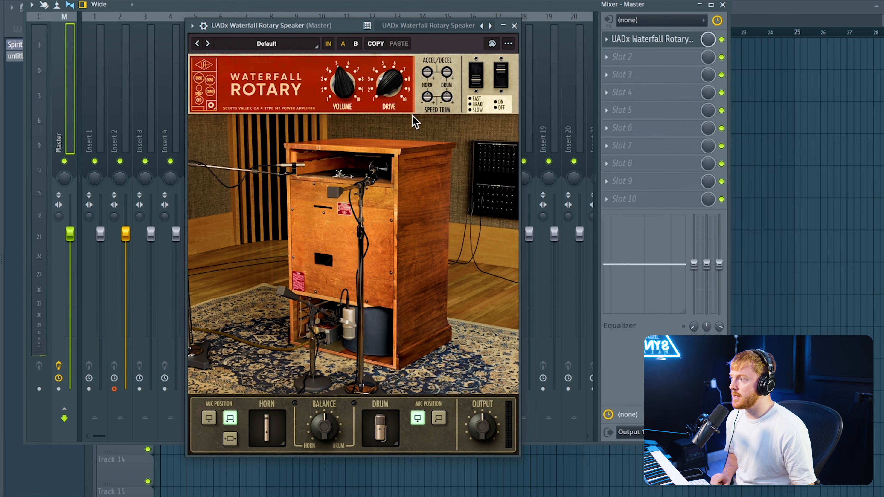
{"action": "key", "text": "space"}
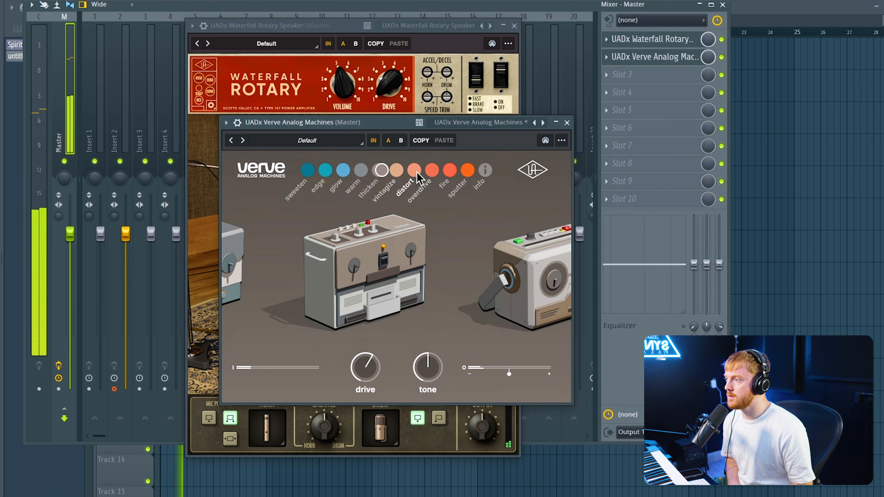
{"action": "left_click", "coordinate": [414, 171]}
{"action": "left_click", "coordinate": [378, 171]}
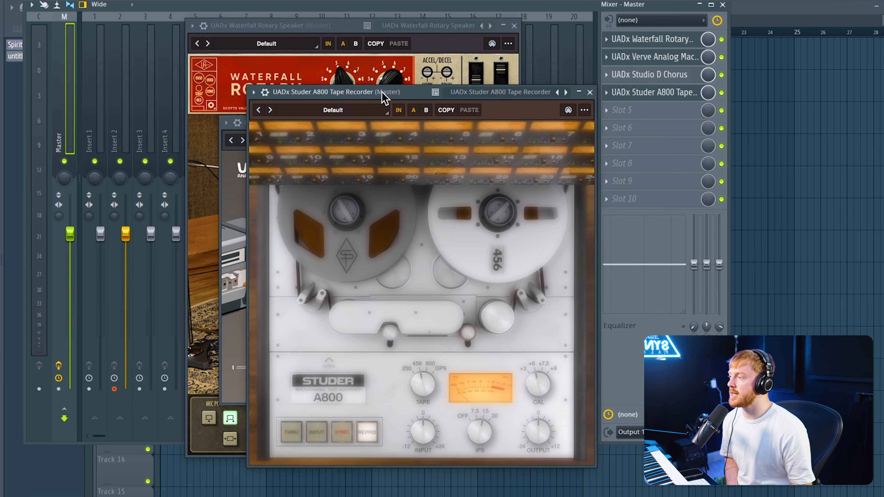
Apply the Classic Rock Crisp preset to the Studer A800 and add UADx Oxide Tape Recorder to the Master chain
{"action": "left_click", "coordinate": [351, 110]}
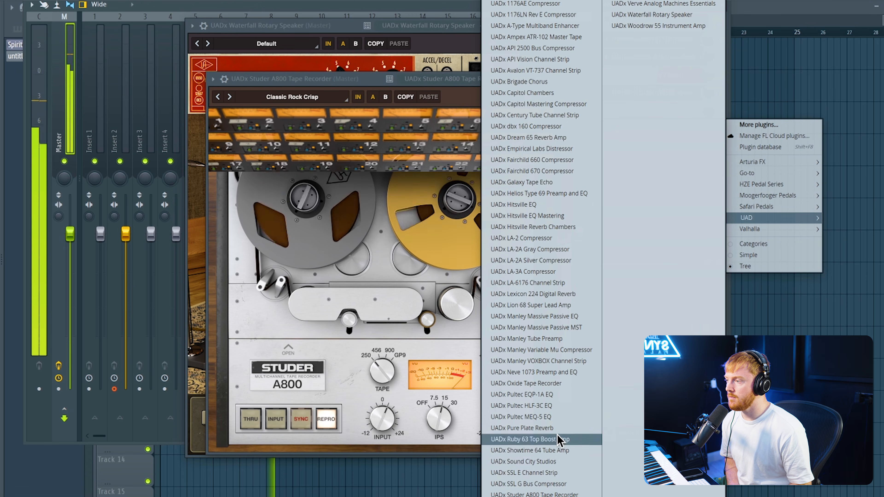
{"action": "left_click", "coordinate": [554, 383]}
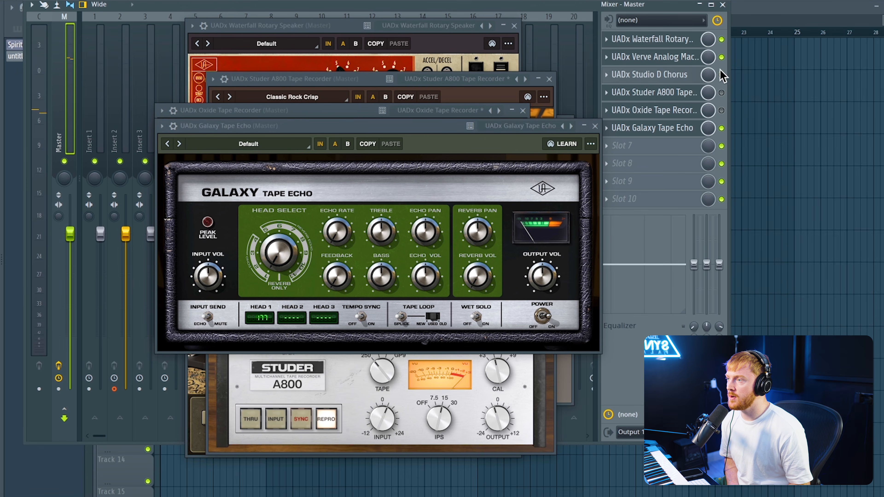
Start playback and turn the Galaxy Tape Echo's head selector to a mode using heads 1 and 2
{"action": "key", "text": "space"}
{"action": "left_click_drag", "start_coordinate": [291, 265], "coordinate": [293, 211]}
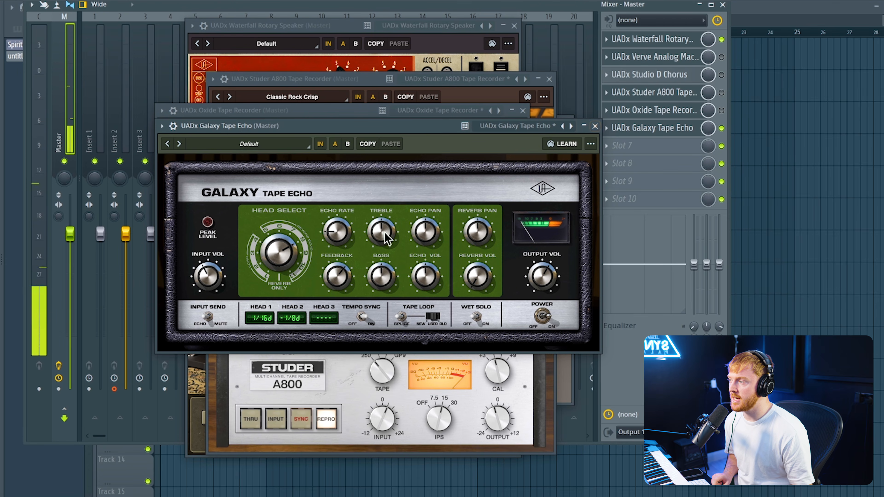
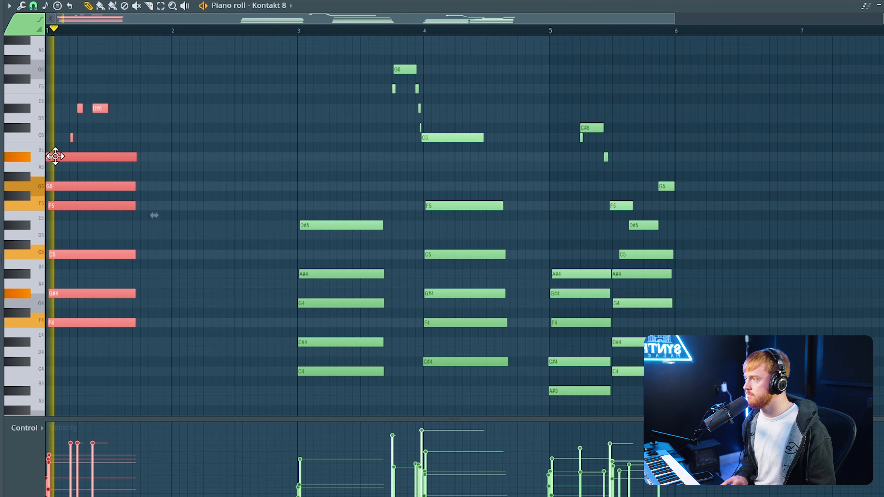
Copy the selected chord and melody notes from bar 1 to bar 2 in the Kontakt 8 piano roll
{"action": "left_click_drag", "start_coordinate": [53, 154], "coordinate": [182, 154]}
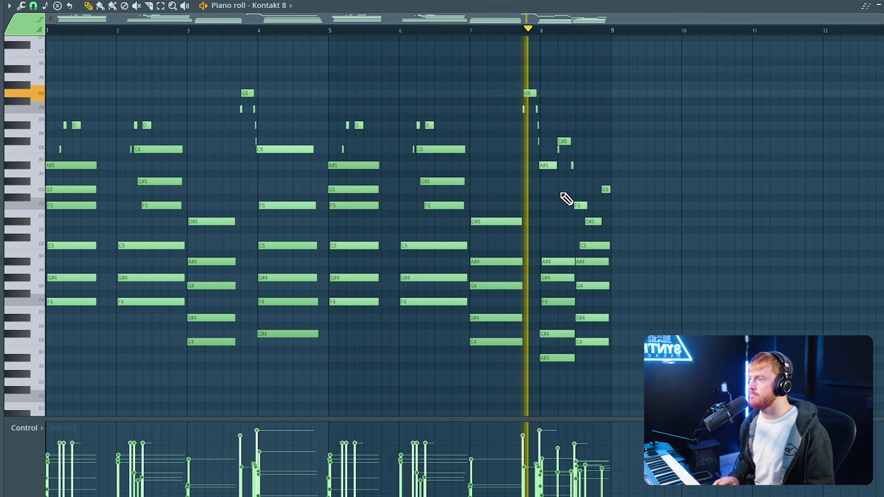
{"action": "scroll", "coordinate": [568, 174], "scroll_direction": "up", "scroll_amount": 3}
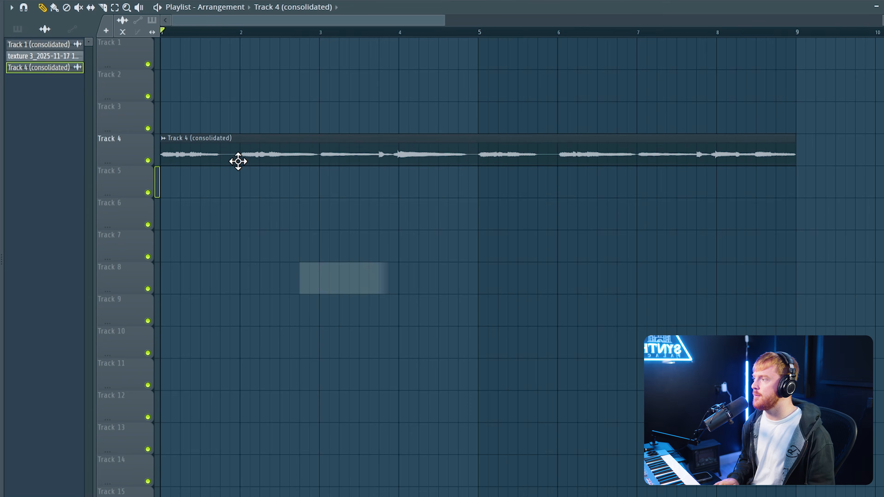
Open the Track 4 (consolidated) clip and the Solstice channel, and load the clip's audio into Solstice
{"action": "double_click", "coordinate": [238, 160]}
{"action": "key", "text": "F6"}
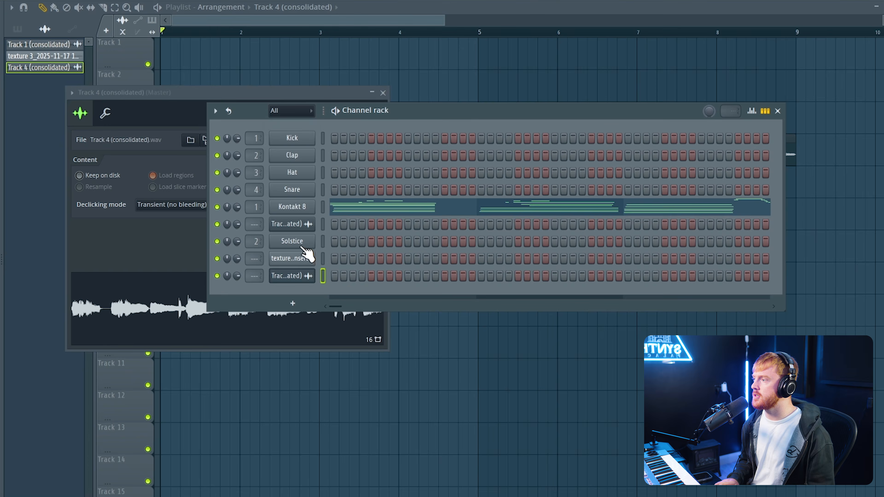
{"action": "left_click", "coordinate": [306, 253]}
{"action": "key", "text": "F6"}
{"action": "left_click_drag", "start_coordinate": [195, 153], "coordinate": [512, 241]}
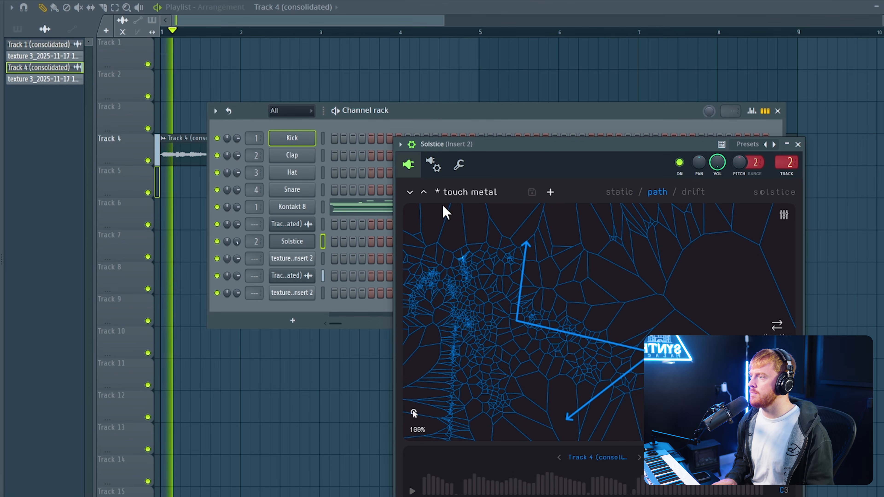
{"action": "left_click", "coordinate": [412, 145]}
{"action": "right_click", "coordinate": [426, 94]}
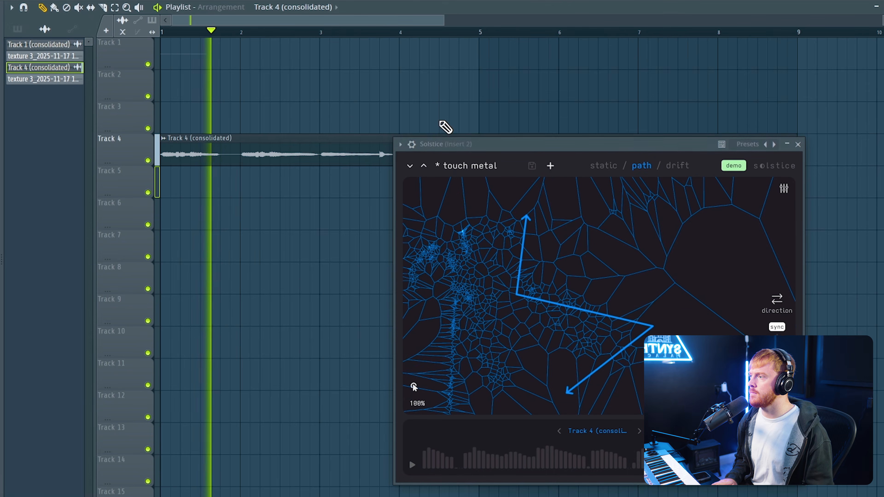
{"action": "left_click_drag", "start_coordinate": [449, 147], "coordinate": [439, 86]}
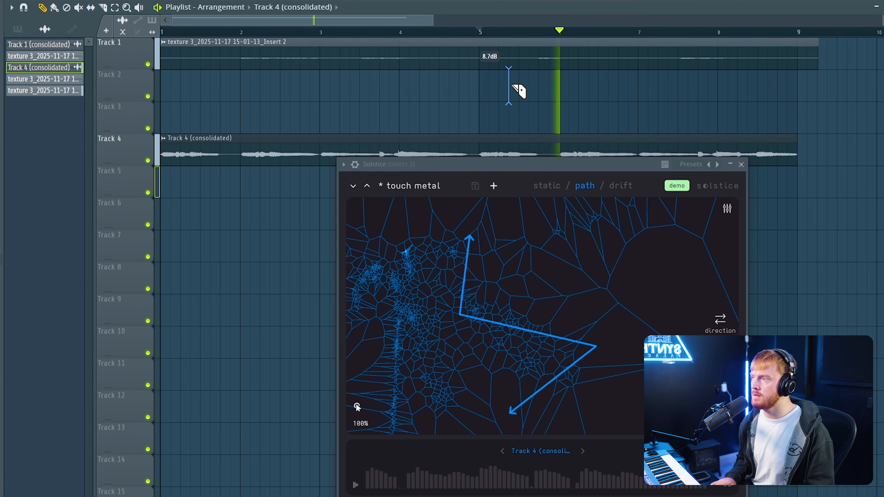
Slice the recorded texture 3 clip at bar 5, delete its first part and move the remainder to the start of Track 3
{"action": "left_click_drag", "start_coordinate": [480, 66], "coordinate": [479, 65]}
{"action": "right_click", "coordinate": [454, 66]}
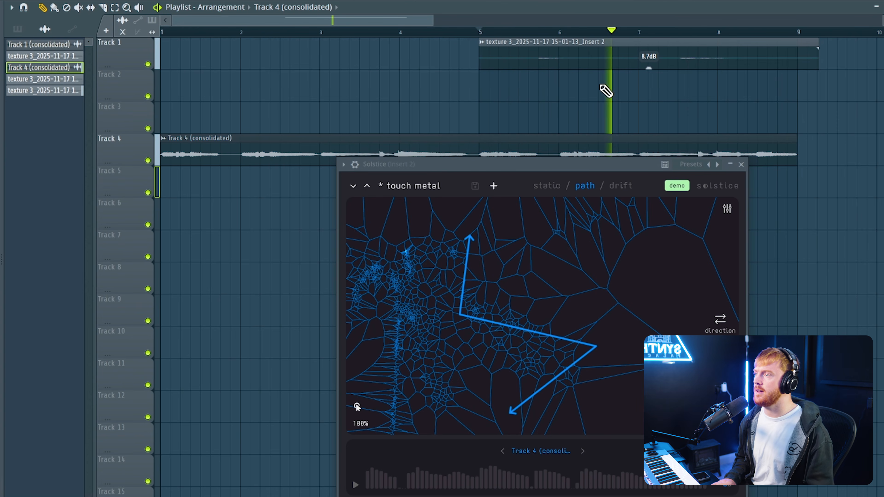
{"action": "left_click_drag", "start_coordinate": [605, 62], "coordinate": [239, 134]}
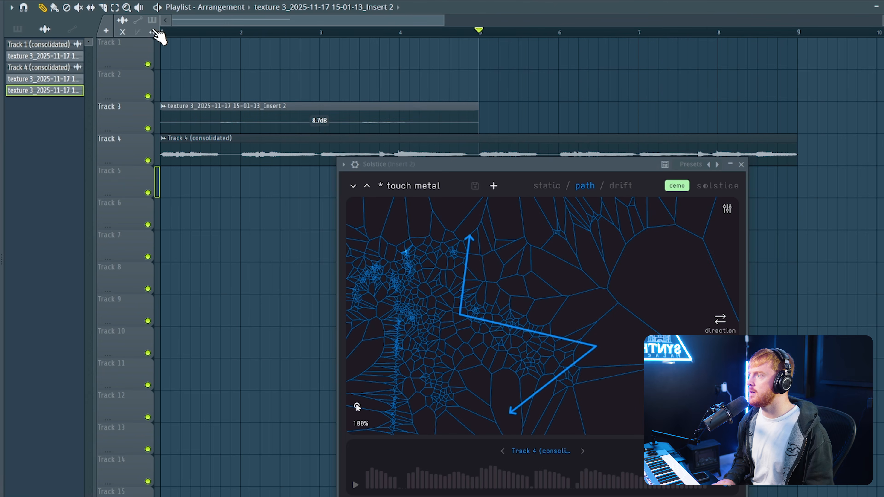
Duplicate the texture 3 clip on Track 3 into bars 5 to 9, and clear the Solstice window from the playlist
{"action": "left_click", "coordinate": [435, 103], "text": "ctrl"}
{"action": "key", "text": "ctrl+b"}
{"action": "left_click", "coordinate": [393, 94], "text": "ctrl"}
{"action": "scroll", "coordinate": [306, 107], "scroll_direction": "down", "scroll_amount": 1}
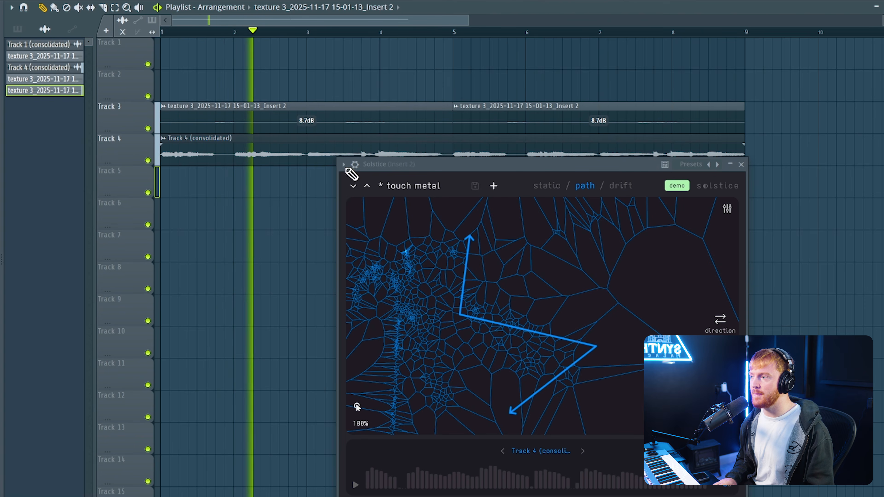
{"action": "left_click_drag", "start_coordinate": [536, 171], "coordinate": [595, 130]}
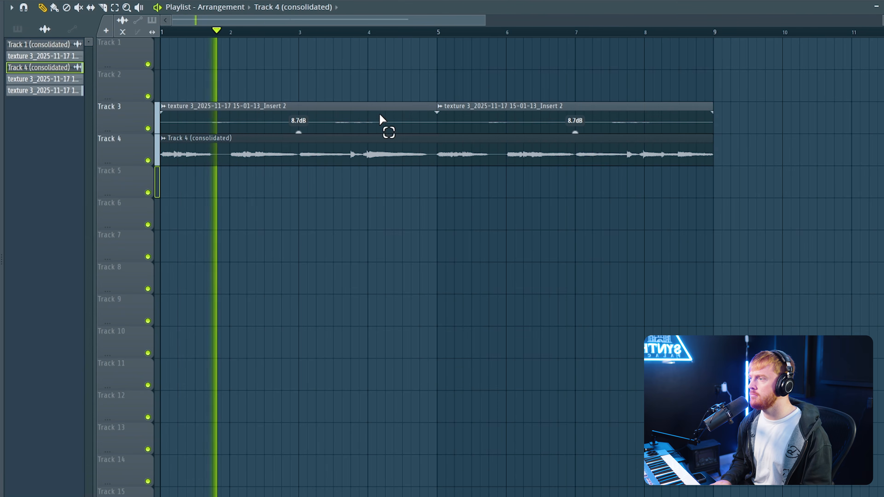
Select both texture 3 clips on Track 3 and raise their volume to 9.8 dB
{"action": "left_click_drag", "start_coordinate": [379, 113], "coordinate": [515, 121], "text": "ctrl"}
{"action": "left_click_drag", "start_coordinate": [576, 132], "coordinate": [575, 126]}
{"action": "left_click", "coordinate": [597, 222]}
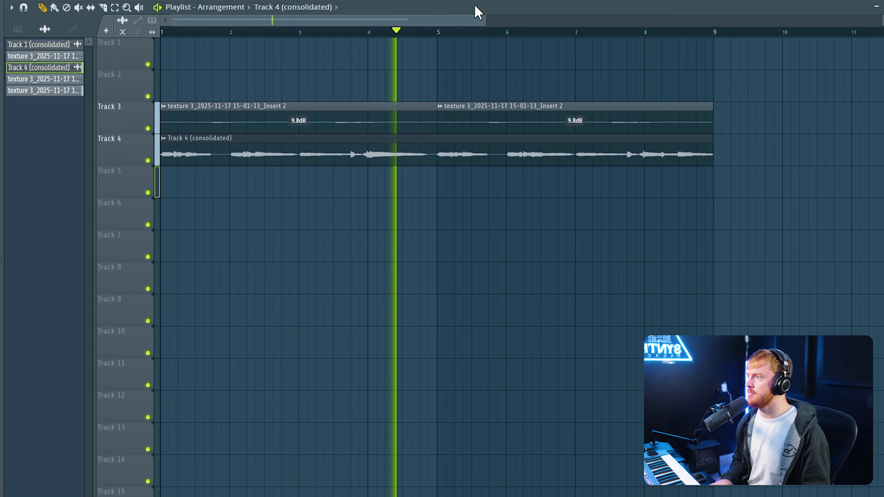
Add a Pigments channel and put the chord and melody notes from the existing piano roll into its piano roll
{"action": "key", "text": "F6"}
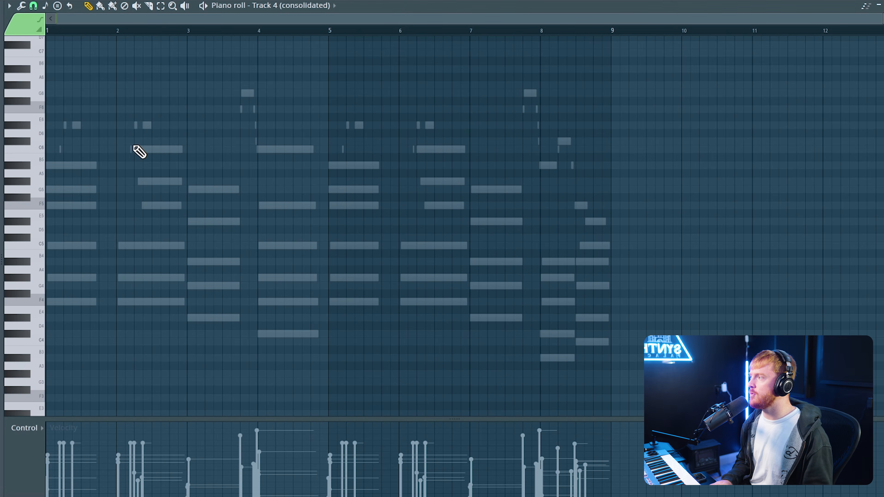
{"action": "left_click", "coordinate": [10, 6]}
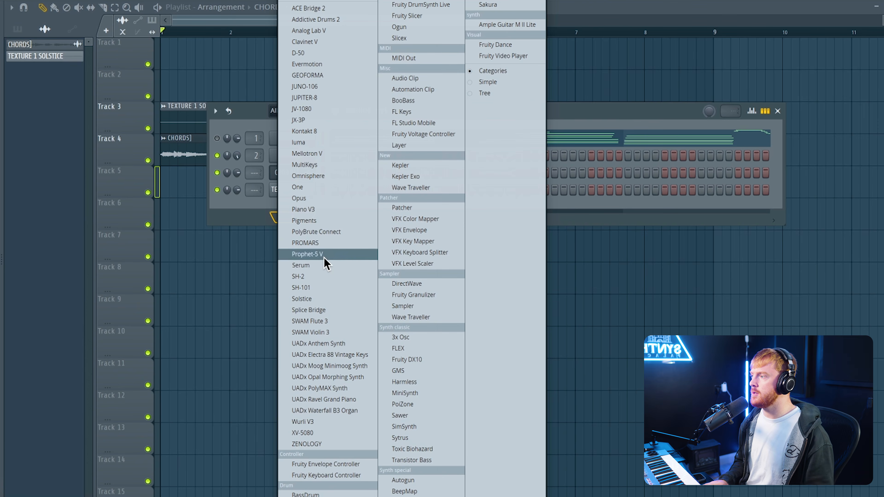
{"action": "left_click", "coordinate": [313, 221]}
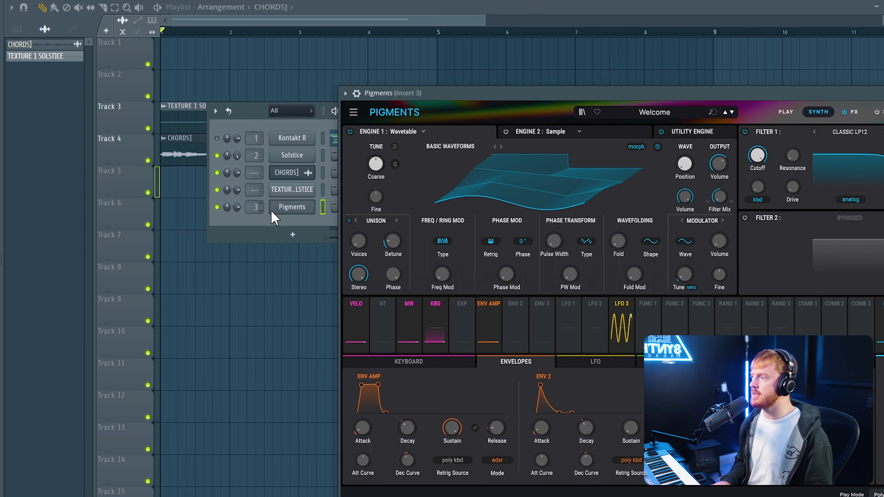
{"action": "right_click", "coordinate": [317, 191]}
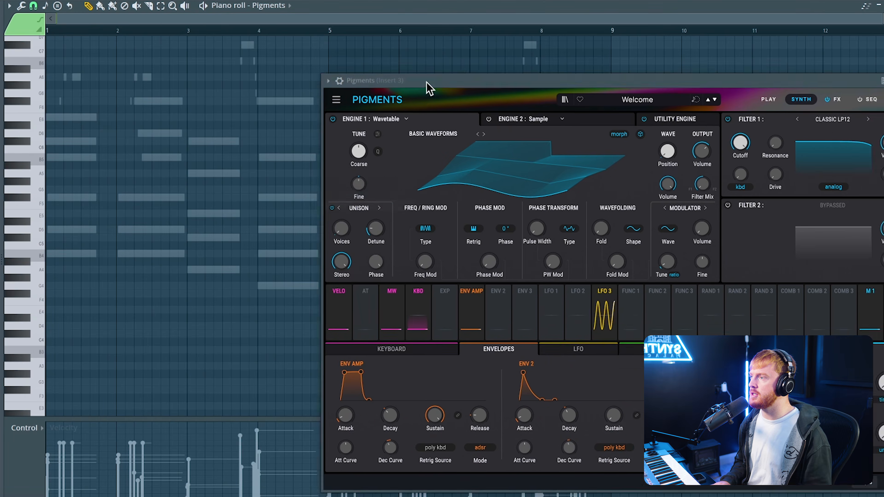
{"action": "left_click", "coordinate": [406, 61]}
{"action": "left_click", "coordinate": [244, 110]}
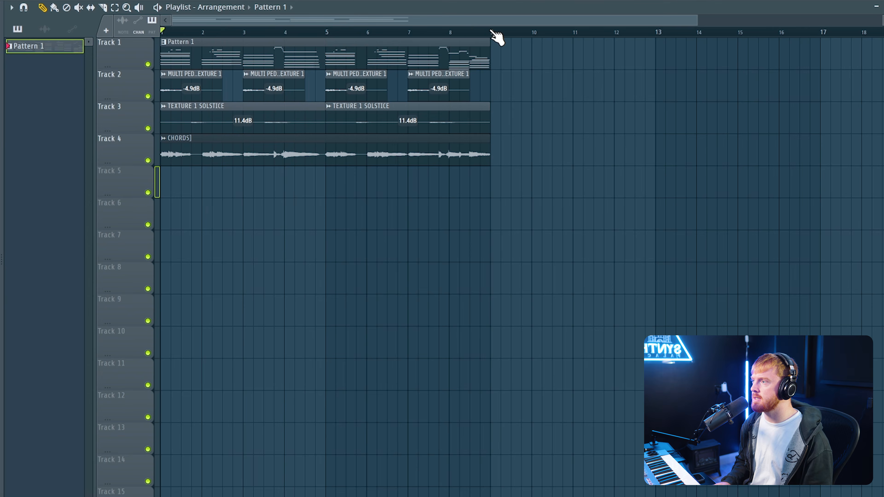
Record the Pigments part as an audio clip across bars 1 to 9 on Track 5 and play the arrangement
{"action": "key", "text": "ctrl+a"}
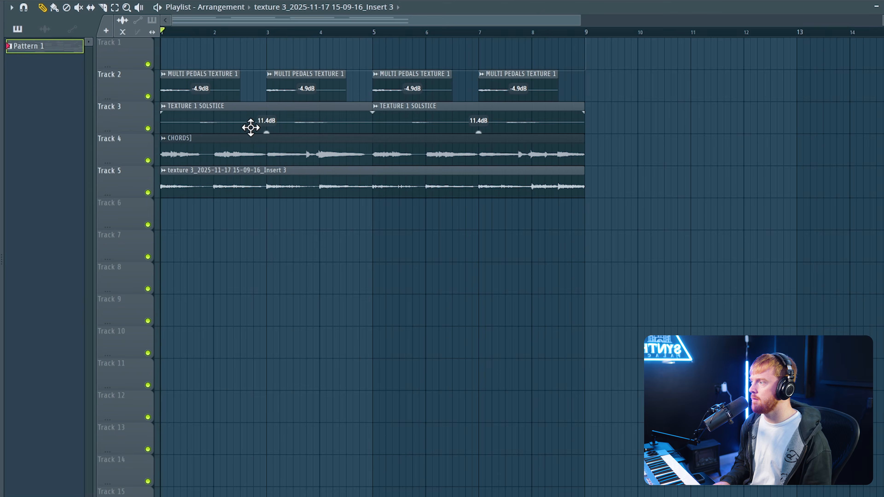
{"action": "key", "text": "space"}
{"action": "scroll", "coordinate": [158, 183], "scroll_direction": "up", "scroll_amount": 3}
{"action": "scroll", "coordinate": [182, 178], "scroll_direction": "down", "scroll_amount": 2}
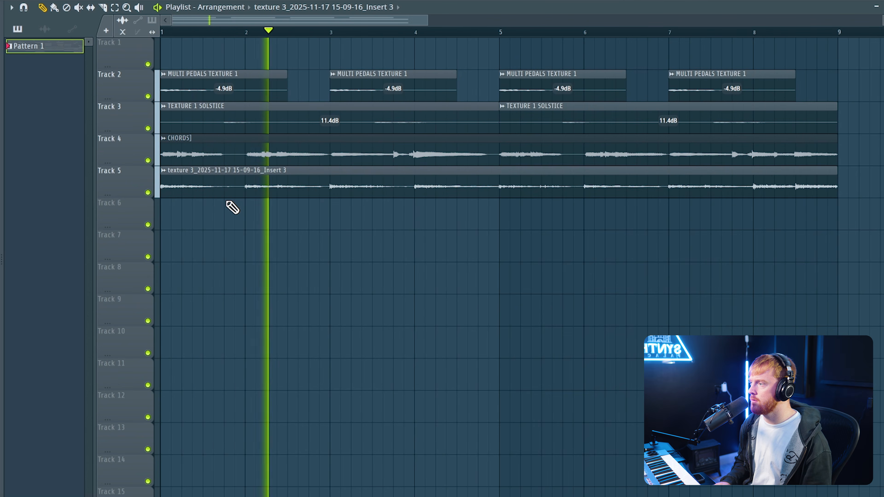
{"action": "scroll", "coordinate": [245, 212], "scroll_direction": "down", "scroll_amount": 2}
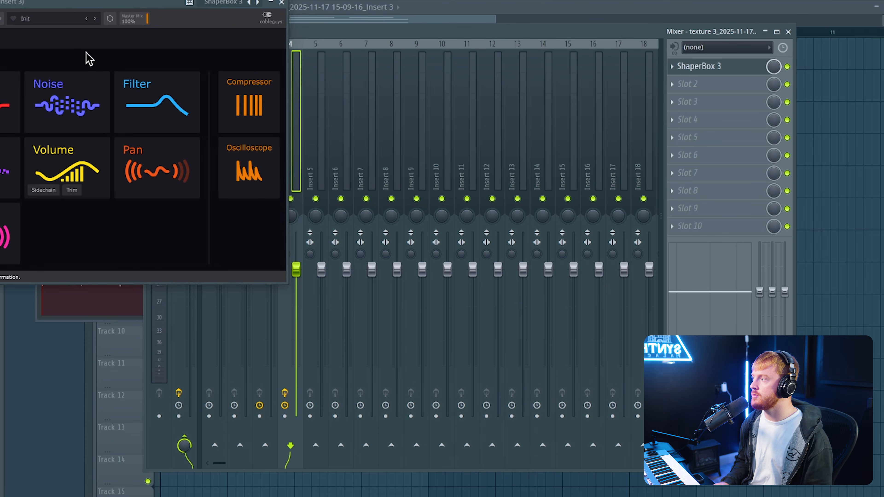
Add a Pan shaper with a one-bar sine curve in ShaperBox 3 on the Insert 3 texture, plus a second shaper
{"action": "left_click_drag", "start_coordinate": [75, 7], "coordinate": [457, 76]}
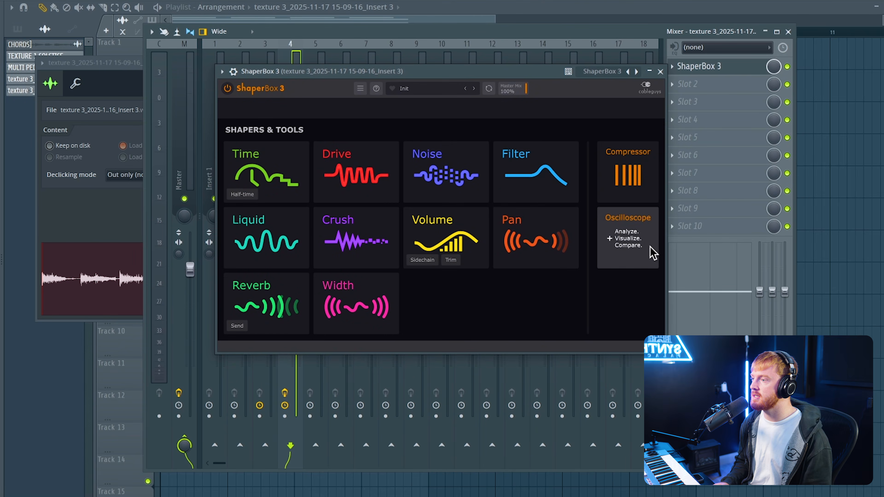
{"action": "left_click", "coordinate": [554, 235]}
{"action": "left_click", "coordinate": [254, 332]}
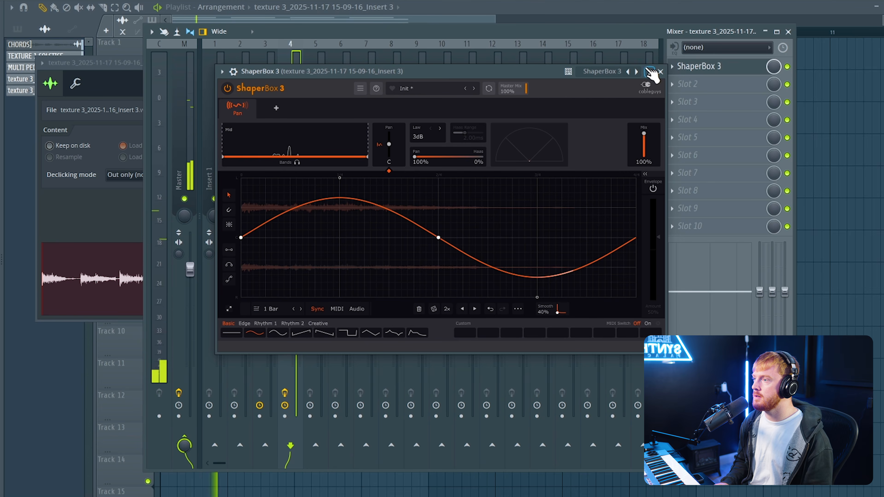
{"action": "left_click", "coordinate": [278, 109]}
{"action": "left_click", "coordinate": [533, 171]}
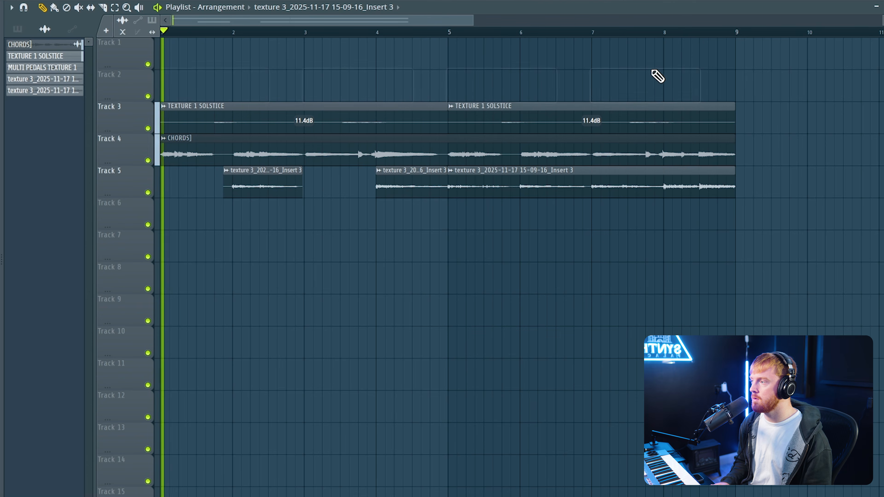
Slice the last Track 5 texture clip at bars 6 and 7, keeping only the parts in bars 6 and 8
{"action": "left_click_drag", "start_coordinate": [491, 209], "coordinate": [520, 191]}
{"action": "left_click_drag", "start_coordinate": [595, 232], "coordinate": [592, 189]}
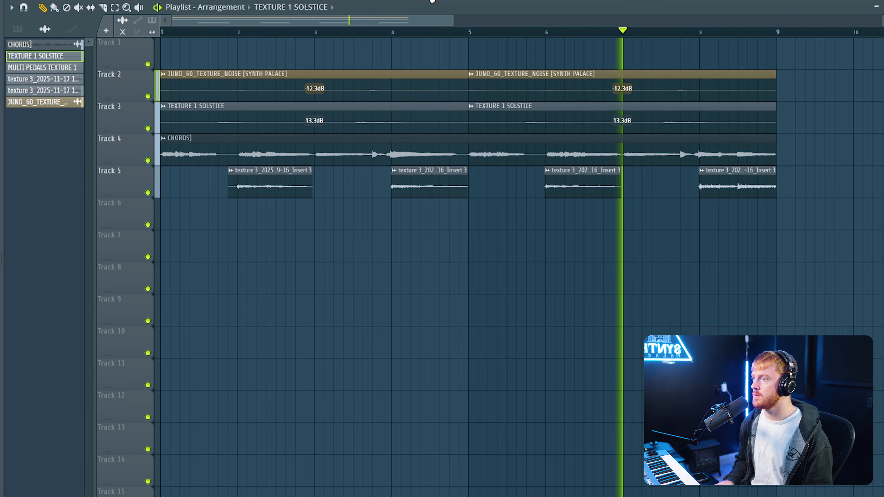
{"action": "scroll", "coordinate": [395, 117], "scroll_direction": "down", "scroll_amount": 2}
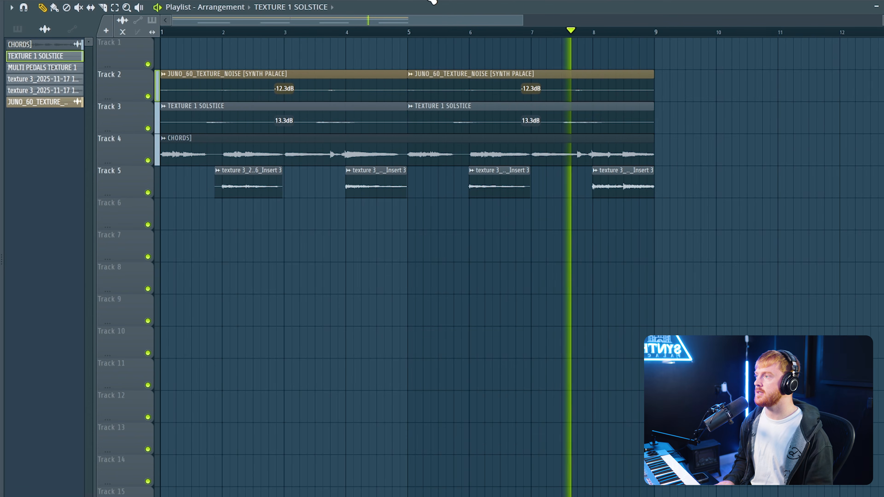
Create Pattern 2, place it at bar 1 on Track 7, and start playback
{"action": "key", "text": "F6"}
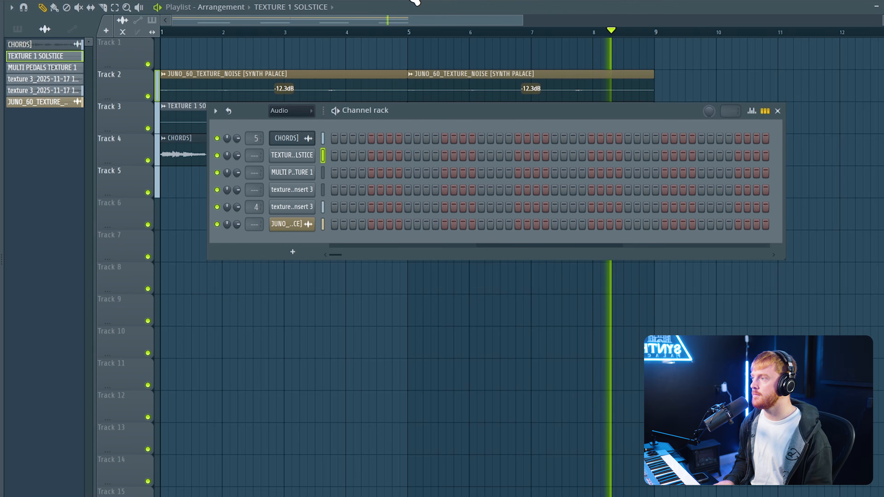
{"action": "key", "text": "F6"}
{"action": "left_click", "coordinate": [468, 1]}
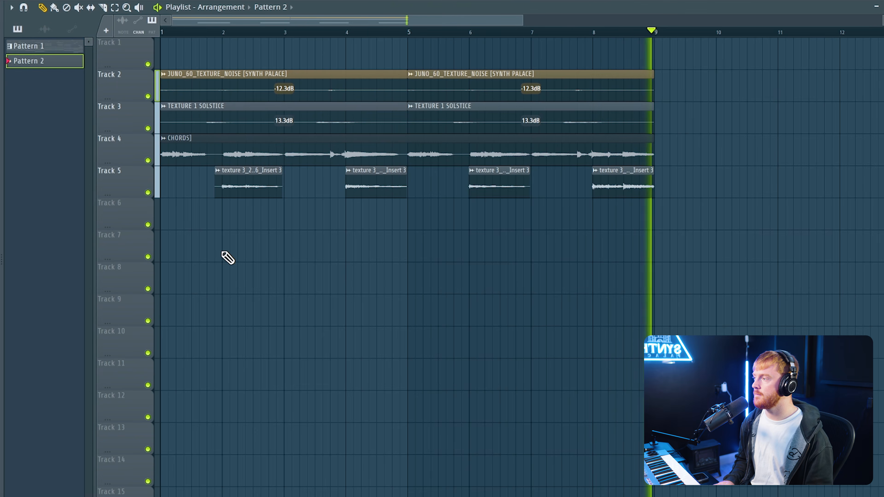
{"action": "left_click", "coordinate": [222, 250]}
{"action": "key", "text": "space"}
Add a second Kontakt 8 channel with the Tympo instrument and reposition its window
{"action": "key", "text": "F6"}
{"action": "left_click", "coordinate": [293, 252]}
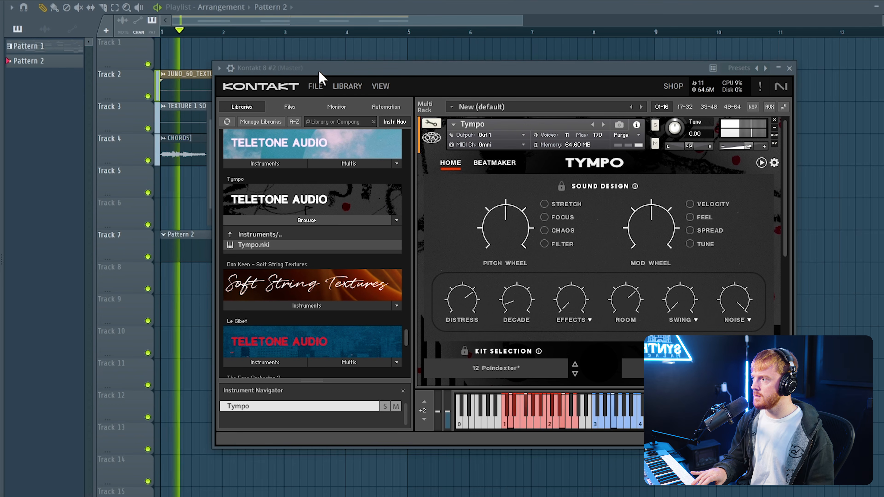
{"action": "left_click_drag", "start_coordinate": [316, 75], "coordinate": [334, 91]}
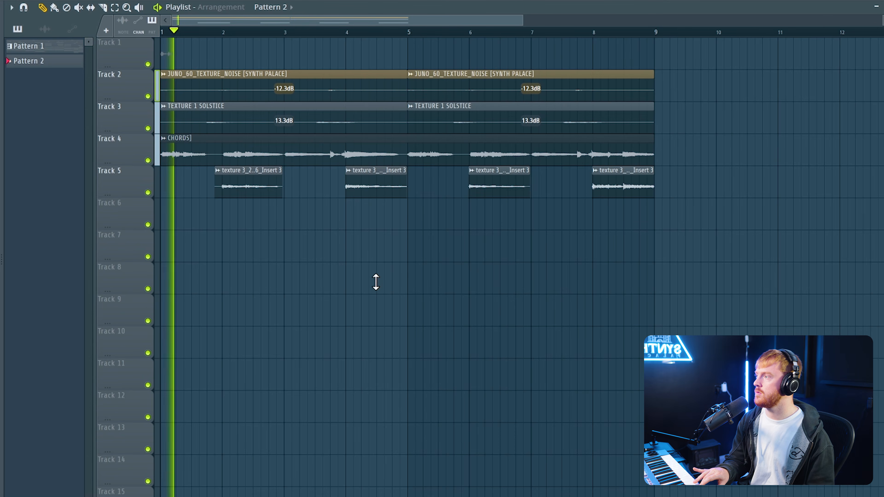
Close Sound City Studios and lower the high-cut frequency in Fruity Parametric EQ 2 on the Track 7 (consolidated) insert
{"action": "left_click_drag", "start_coordinate": [522, 19], "coordinate": [382, 16]}
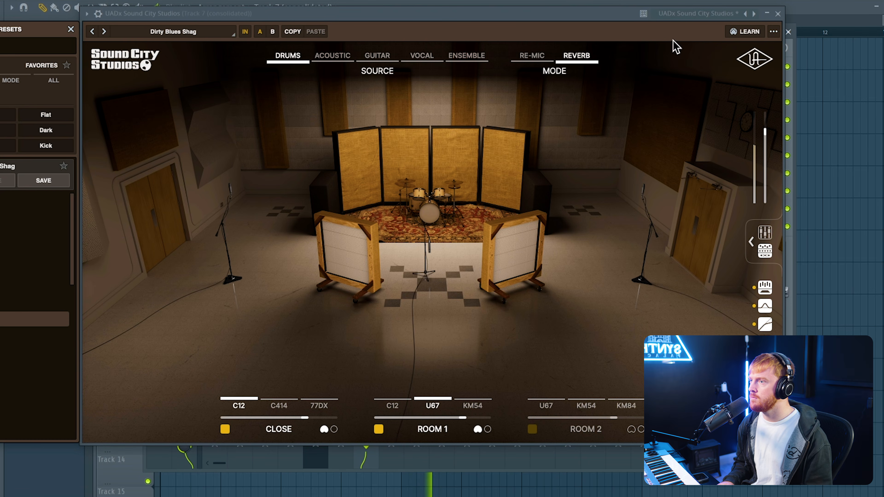
{"action": "left_click", "coordinate": [777, 13]}
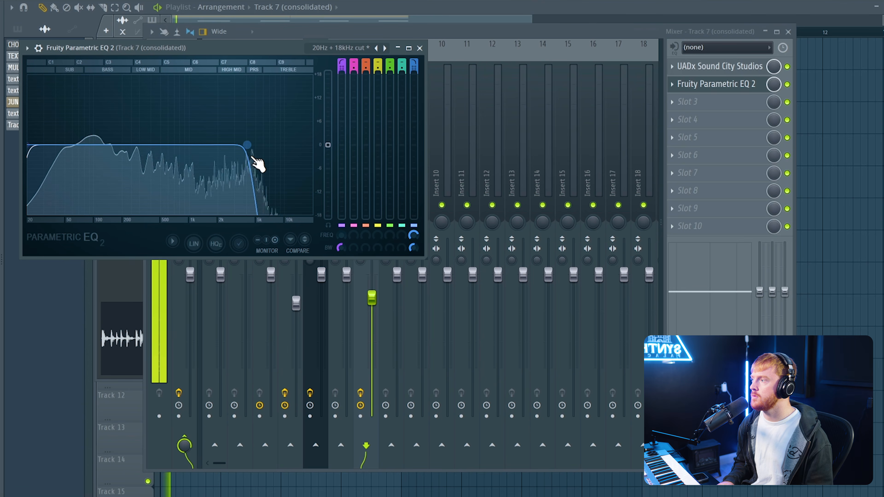
{"action": "left_click_drag", "start_coordinate": [248, 145], "coordinate": [237, 144]}
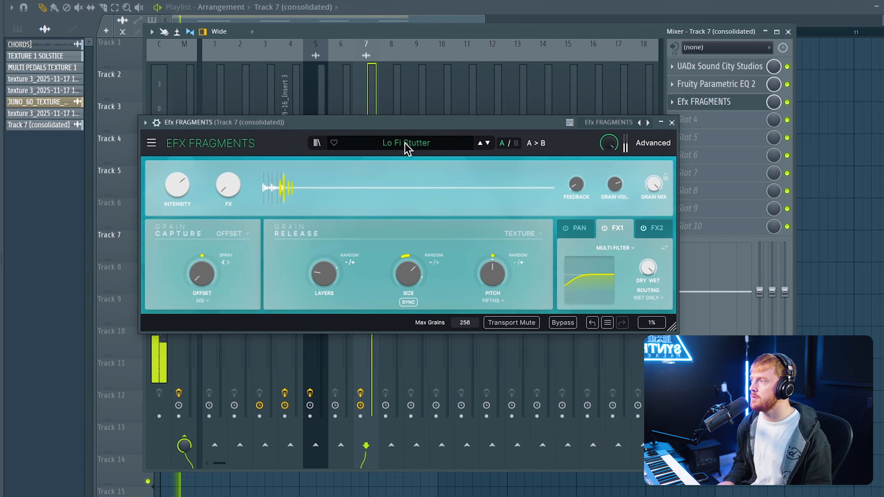
Browse the Efx FRAGMENTS preset categories on the Track 7 insert and close the effect's window
{"action": "left_click", "coordinate": [406, 143]}
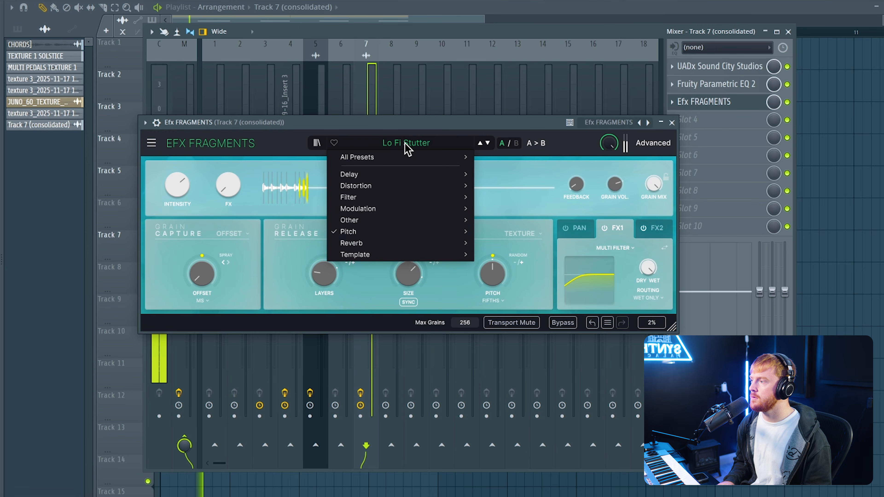
{"action": "mouse_move", "coordinate": [423, 233]}
{"action": "left_click", "coordinate": [421, 119]}
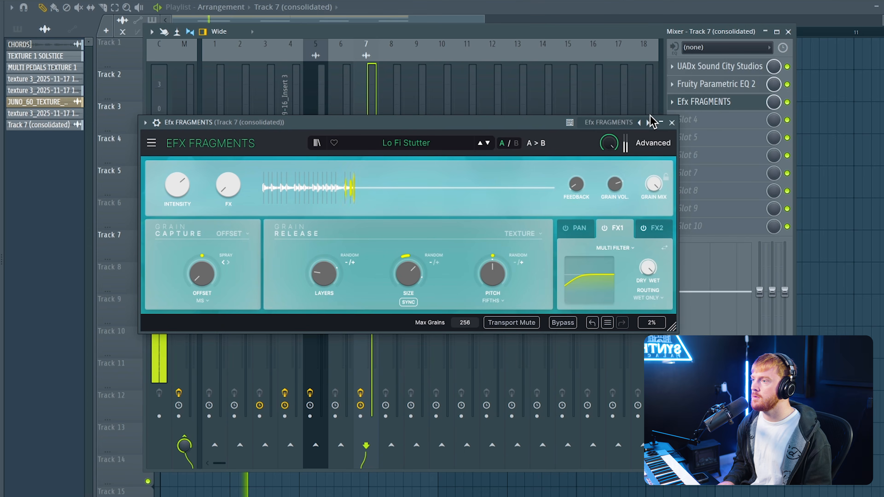
{"action": "left_click", "coordinate": [672, 122]}
Reopen Efx FRAGMENTS and record the Track 7 insert with the Lo Fi Stutter preset over bars 1 to 9
{"action": "left_click", "coordinate": [716, 102]}
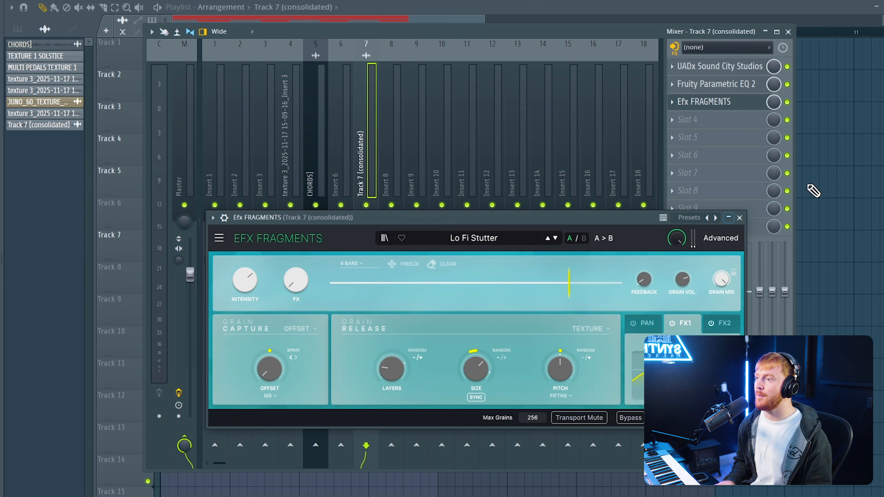
{"action": "left_click", "coordinate": [819, 182]}
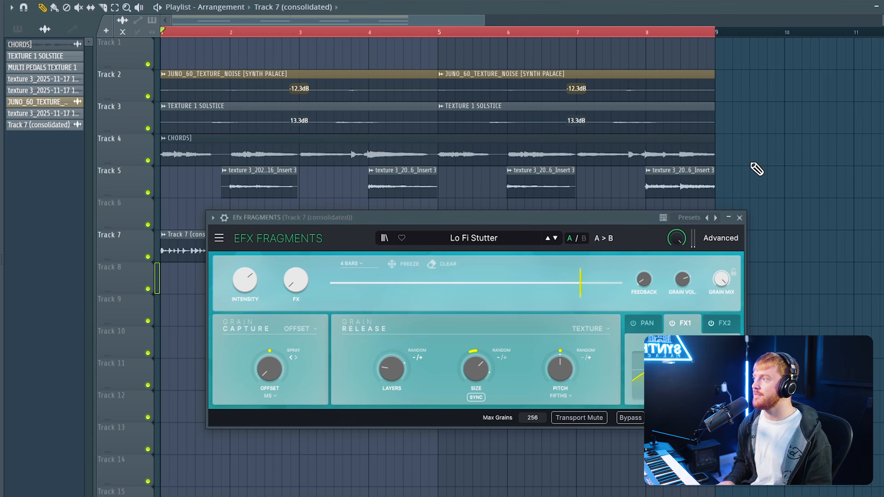
{"action": "key", "text": "space"}
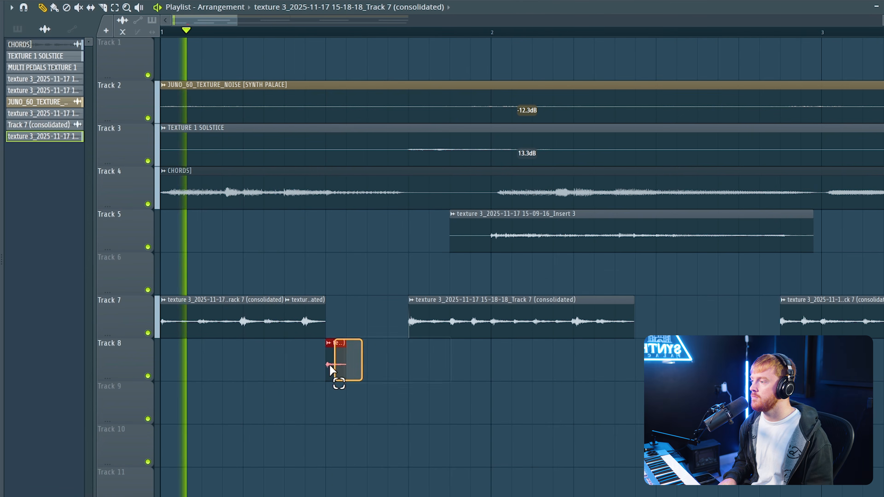
Arrange the short stutter slices before bar 2 on Track 7, and move the recording's section after bar 4 to bar 5
{"action": "left_click_drag", "start_coordinate": [330, 369], "coordinate": [389, 391]}
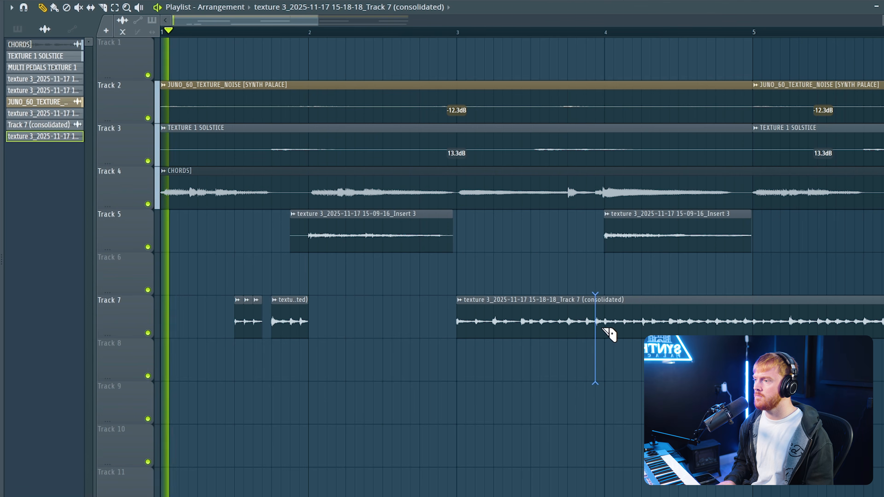
{"action": "left_click_drag", "start_coordinate": [631, 323], "coordinate": [780, 322]}
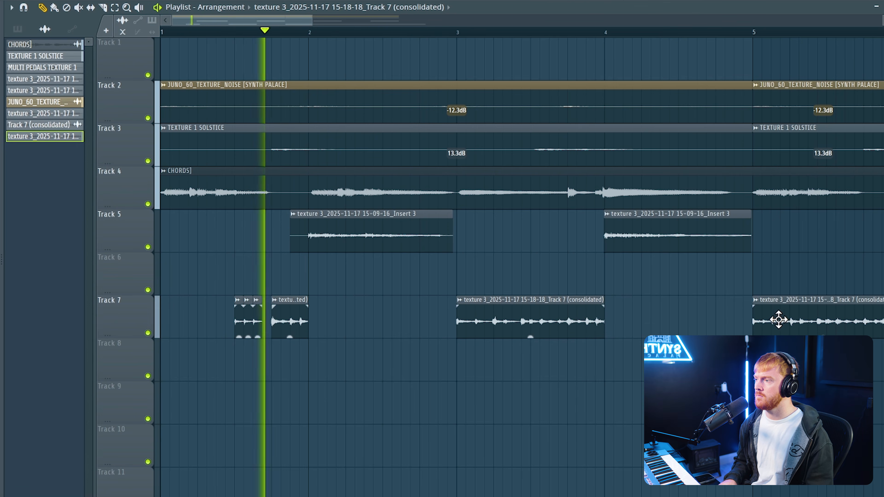
Add a short texture slice just before bar 3 on Track 7 and duplicate the bar 3 clip into bar 4
{"action": "left_click", "coordinate": [527, 318]}
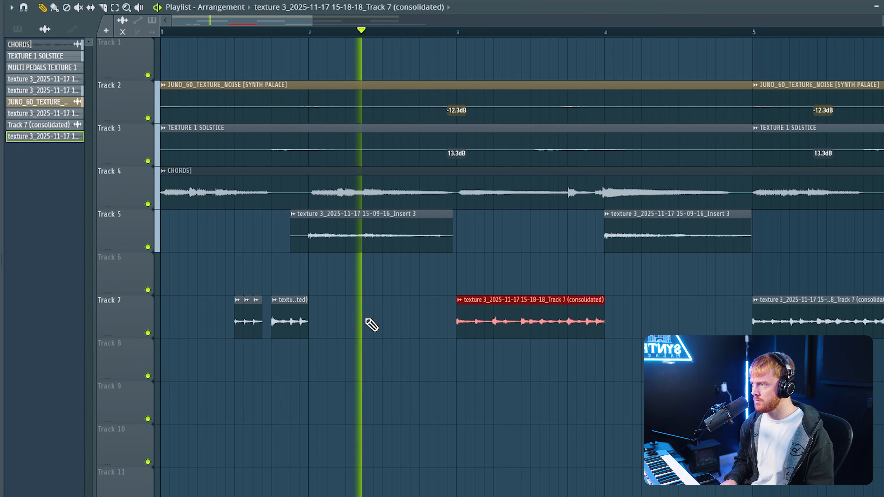
{"action": "left_click", "coordinate": [437, 319]}
{"action": "left_click_drag", "start_coordinate": [437, 318], "coordinate": [426, 317]}
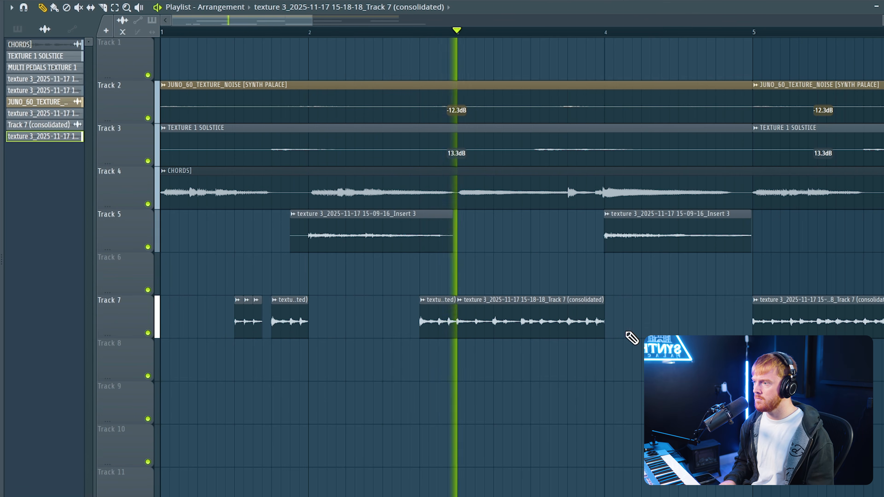
{"action": "left_click", "coordinate": [511, 322]}
{"action": "key", "text": "ctrl+b"}
Delete the remaining Track 7 clip from bar 5 onward and duplicate the clips of the first four bars into bars 5 to 9
{"action": "scroll", "coordinate": [556, 354], "scroll_direction": "down", "scroll_amount": 2}
{"action": "right_click", "coordinate": [569, 364]}
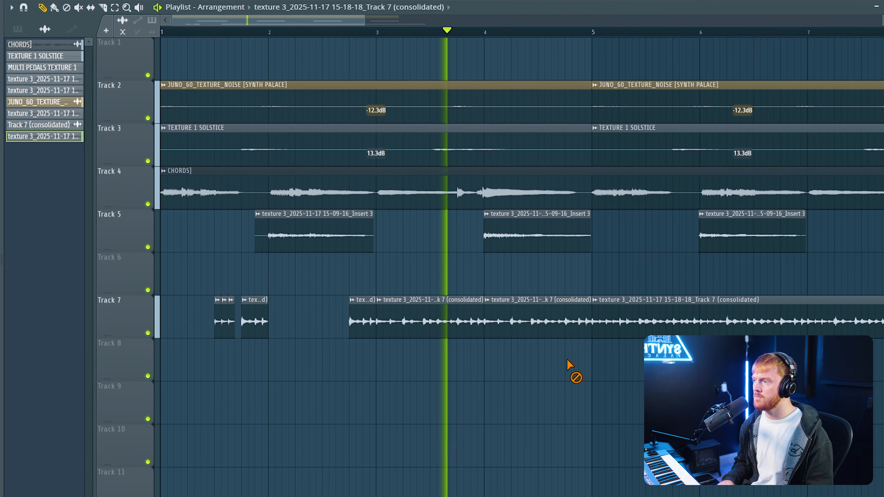
{"action": "right_click", "coordinate": [621, 329]}
{"action": "scroll", "coordinate": [574, 341], "scroll_direction": "down", "scroll_amount": 2}
{"action": "left_click_drag", "start_coordinate": [547, 324], "coordinate": [193, 324]}
{"action": "key", "text": "ctrl+b"}
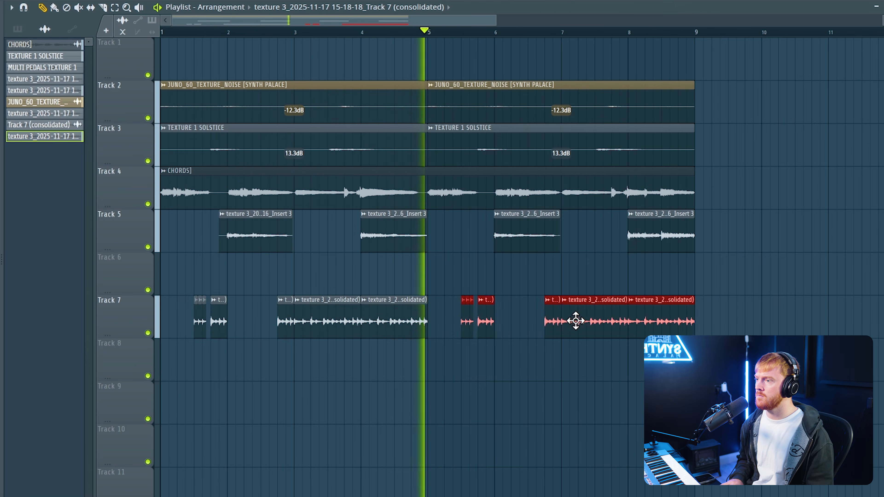
Audition a note from luma's piano roll with the myriad preset loaded
{"action": "left_click", "coordinate": [23, 223]}
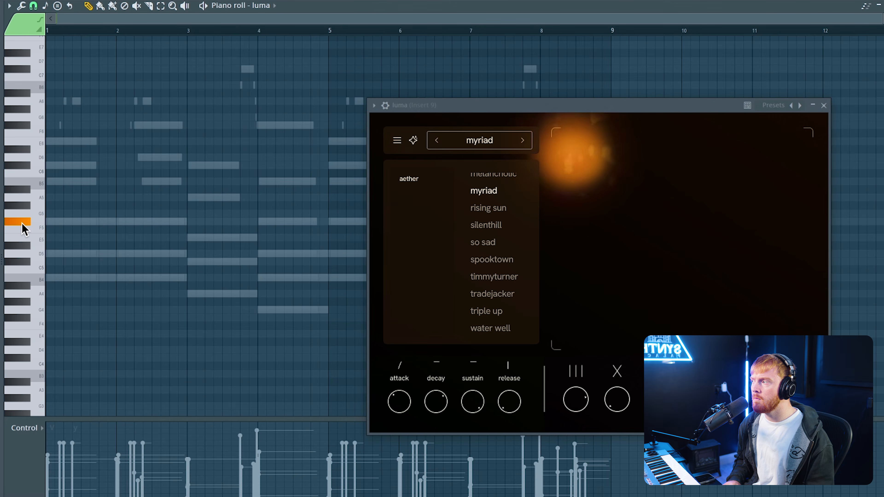
Close the Pigments #2 instrument window and play the playlist arrangement with the Insert 12 recording on Track 7
{"action": "key", "text": "space"}
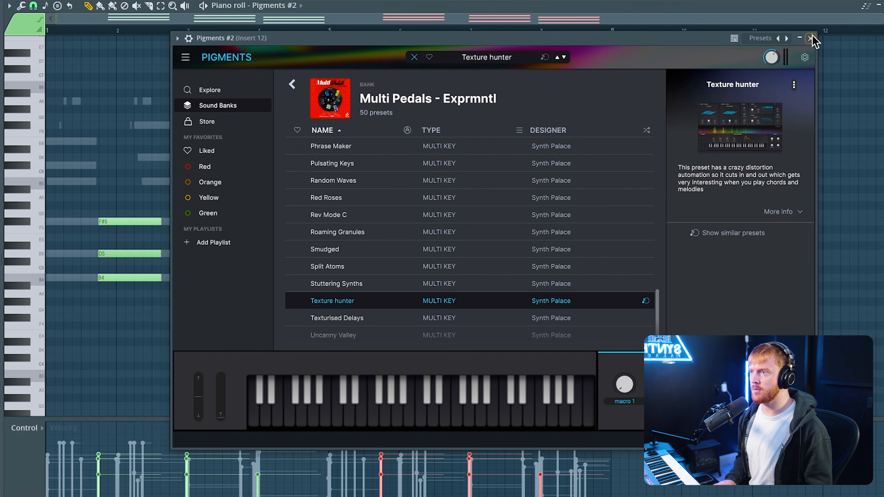
{"action": "left_click", "coordinate": [810, 38]}
{"action": "left_click", "coordinate": [830, 141]}
{"action": "scroll", "coordinate": [407, 216], "scroll_direction": "up", "scroll_amount": 2}
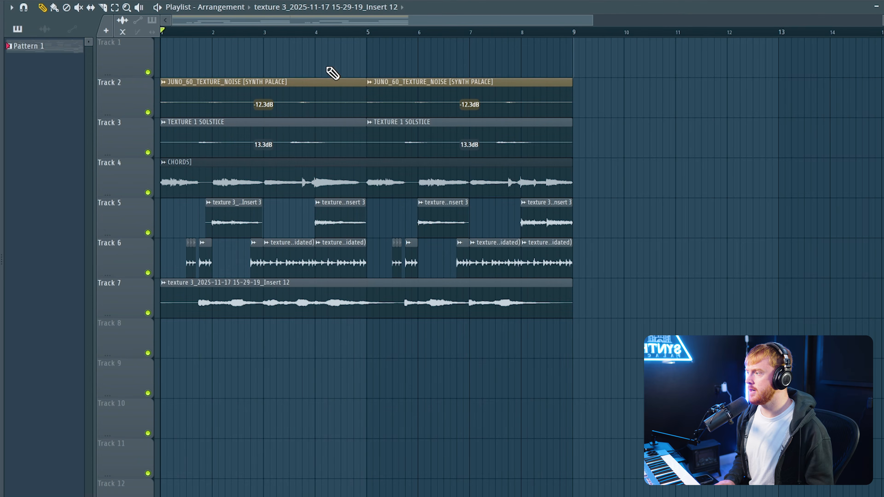
{"action": "key", "text": "space"}
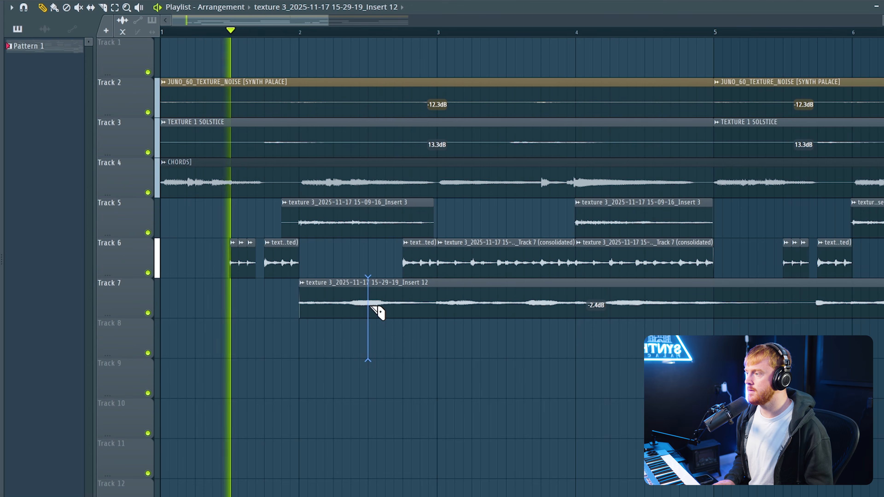
Cut the Insert 12 recording on Track 7 midway through bar 2, remove the remainder, and bring the Galaxy Tape Echo window into full view
{"action": "right_click", "coordinate": [370, 306], "text": "shift"}
{"action": "left_click_drag", "start_coordinate": [402, 305], "coordinate": [472, 306]}
{"action": "scroll", "coordinate": [328, 293], "scroll_direction": "up", "scroll_amount": 3}
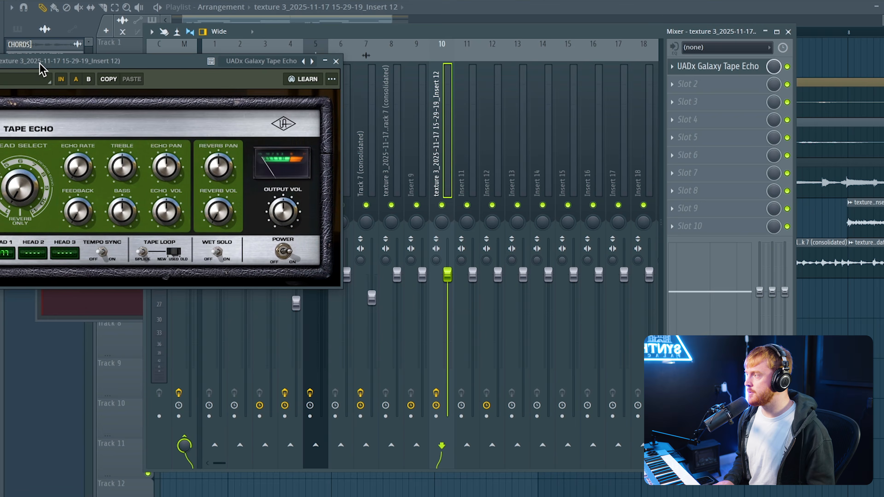
{"action": "left_click_drag", "start_coordinate": [39, 63], "coordinate": [300, 150]}
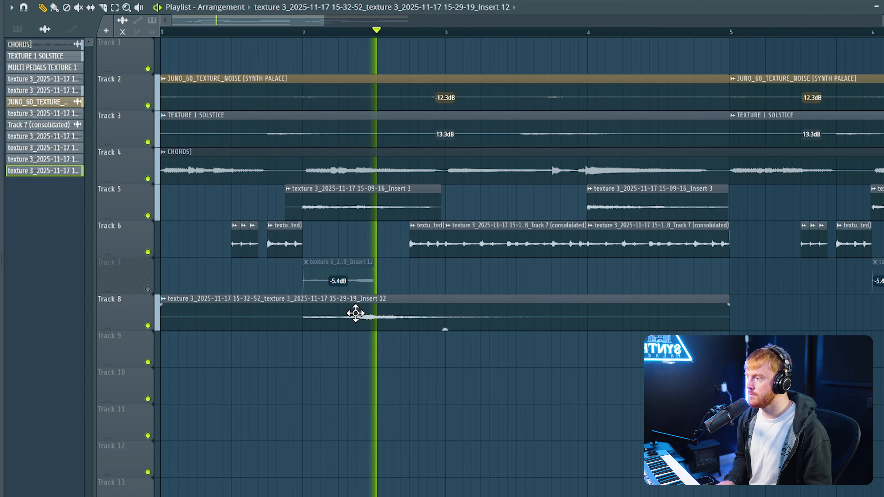
{"action": "scroll", "coordinate": [355, 312], "scroll_direction": "down", "scroll_amount": 3, "text": "ctrl"}
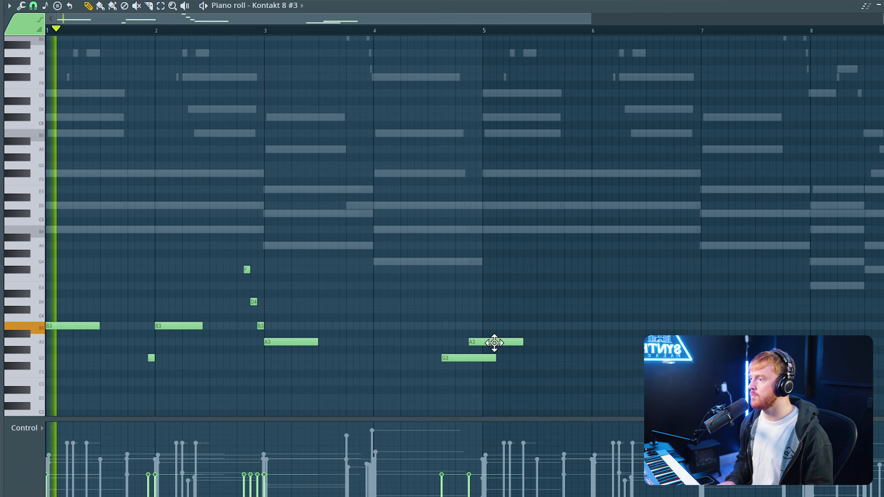
Shorten the G3 and A3 notes at the end of bar 4 in Kontakt 8 #3 and duplicate the phrase from bar 5 onward
{"action": "left_click_drag", "start_coordinate": [497, 359], "coordinate": [467, 359]}
{"action": "left_click_drag", "start_coordinate": [525, 342], "coordinate": [484, 344]}
{"action": "key", "text": "ctrl+b"}
{"action": "right_click", "coordinate": [438, 371]}
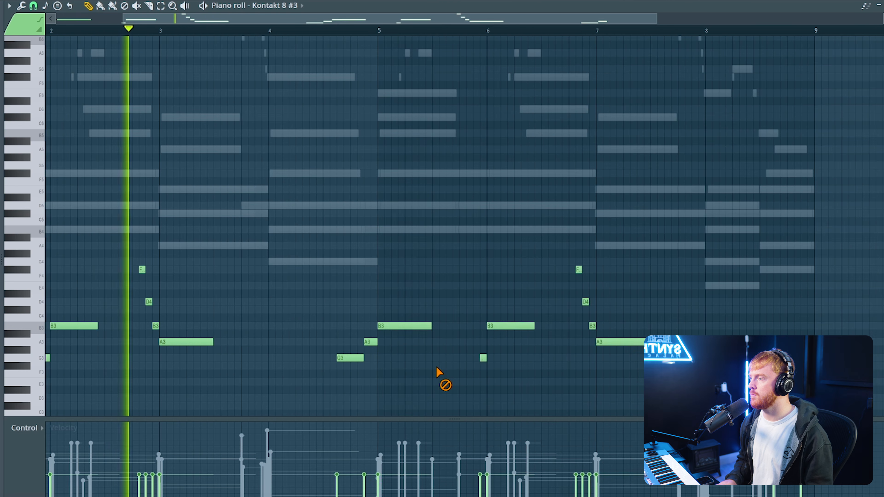
{"action": "scroll", "coordinate": [383, 371], "scroll_direction": "down", "scroll_amount": 2}
{"action": "scroll", "coordinate": [174, 341], "scroll_direction": "up", "scroll_amount": 2}
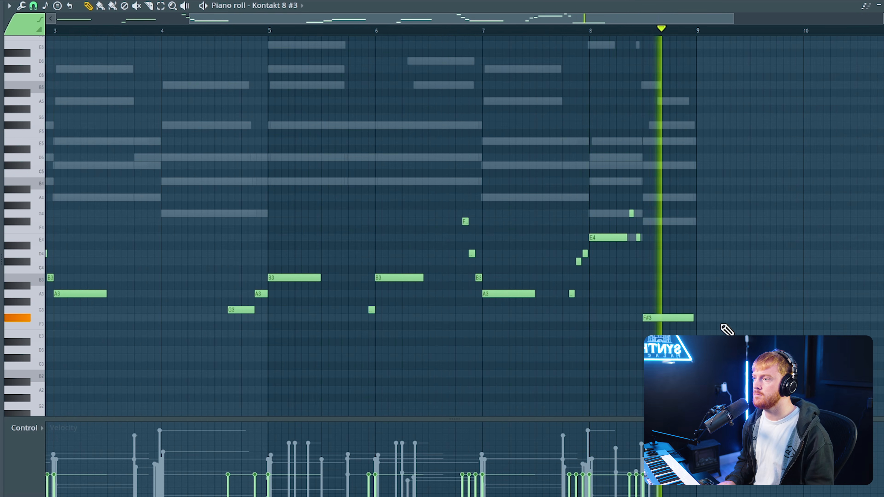
Add another Kontakt 8 instrument with Hinterland's 02 Clean Master Legato guitar loaded and close its window
{"action": "scroll", "coordinate": [667, 316], "scroll_direction": "down", "scroll_amount": 1}
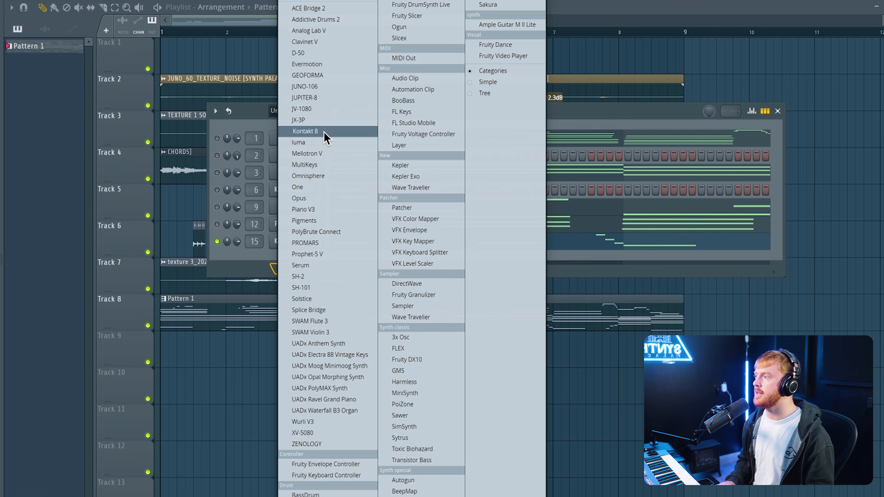
{"action": "left_click", "coordinate": [323, 132]}
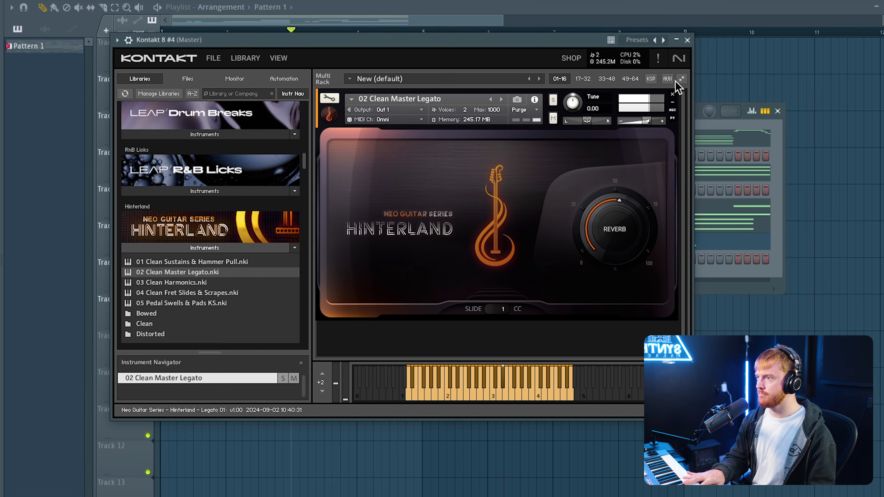
{"action": "left_click", "coordinate": [688, 41]}
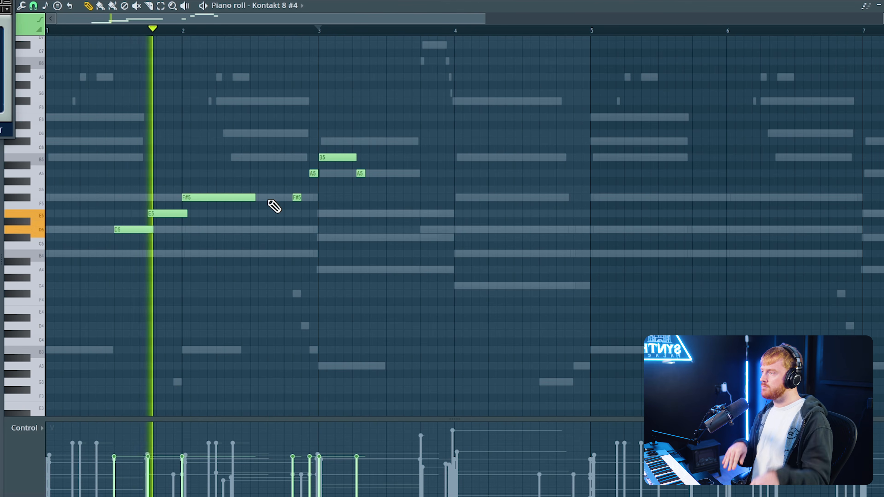
Move the SoundShifter Pitch Stereo window clear of the melody and resize the short A5 note in bar 3 of Kontakt 8 #4
{"action": "left_click_drag", "start_coordinate": [0, 0], "coordinate": [626, 211]}
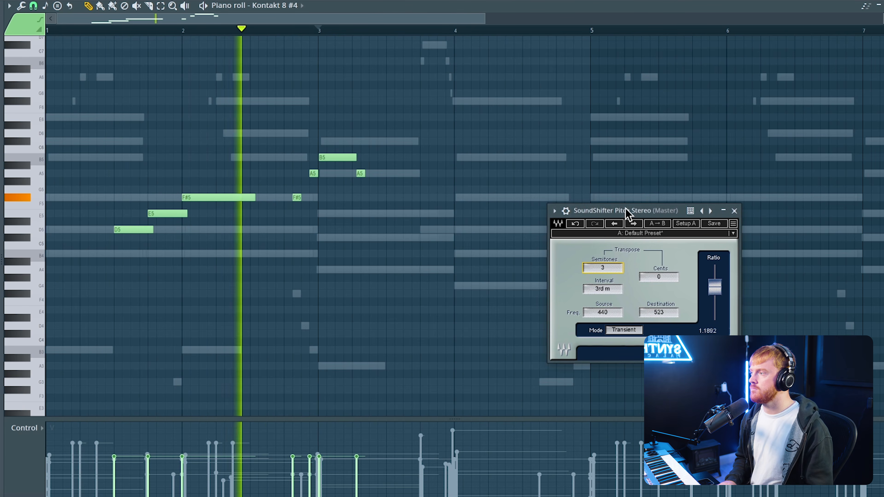
{"action": "scroll", "coordinate": [342, 241], "scroll_direction": "up", "scroll_amount": 2}
{"action": "left_click_drag", "start_coordinate": [367, 173], "coordinate": [357, 173]}
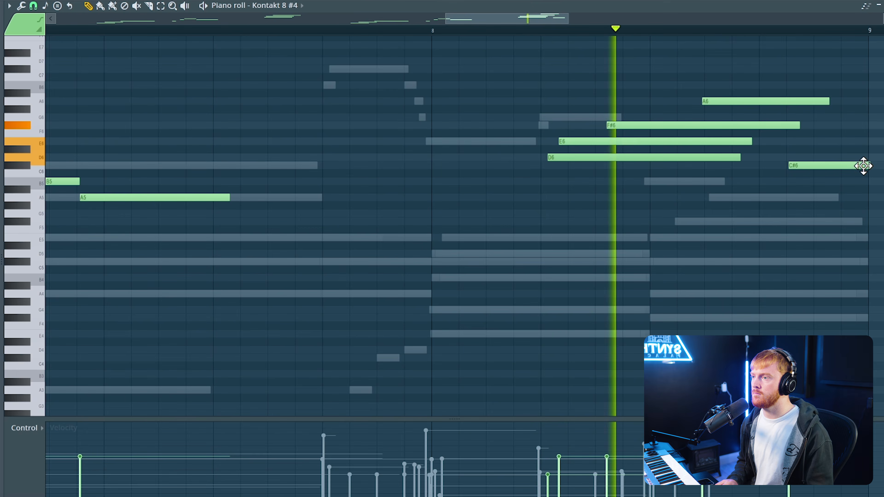
{"action": "scroll", "coordinate": [848, 166], "scroll_direction": "down", "scroll_amount": 5}
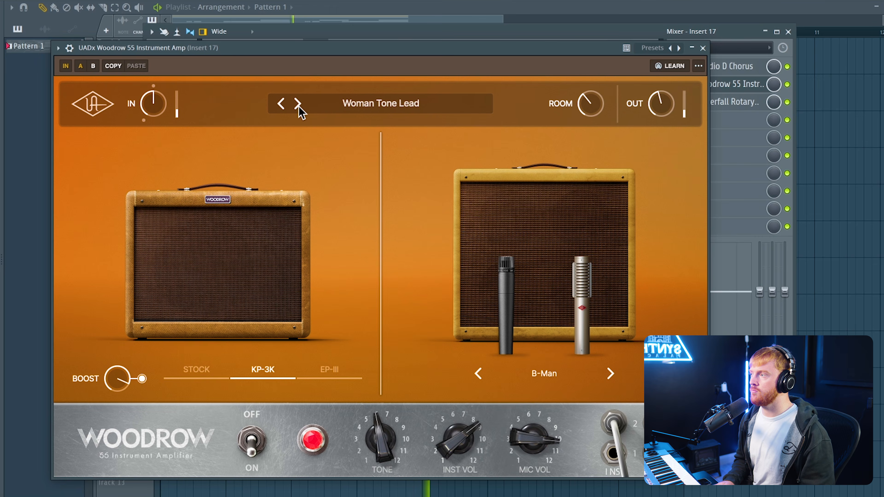
Load the Woodrow '55 preset in Insert 17's Woodrow 55 amp and open the effect list for slot 4
{"action": "left_click", "coordinate": [298, 104]}
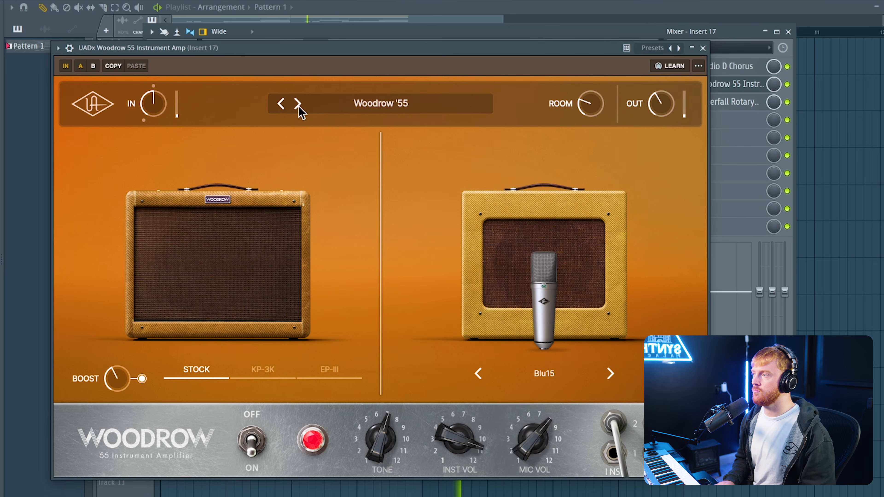
{"action": "left_click", "coordinate": [702, 48]}
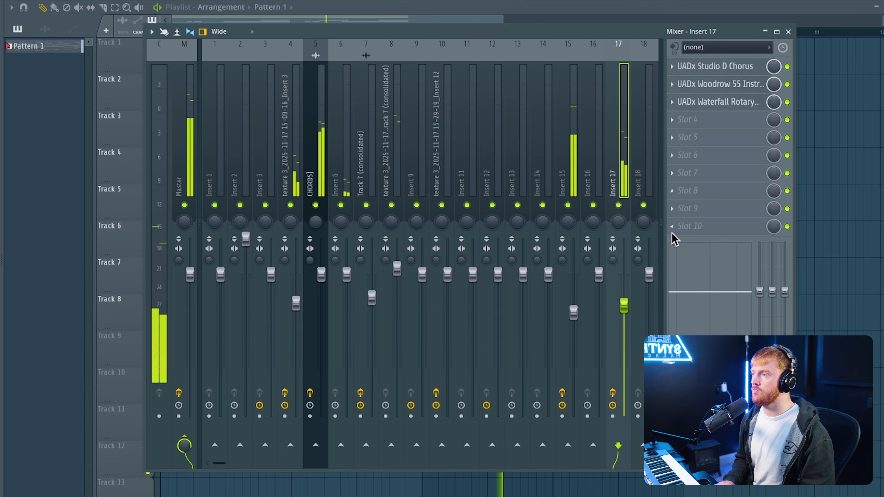
{"action": "left_click", "coordinate": [707, 119]}
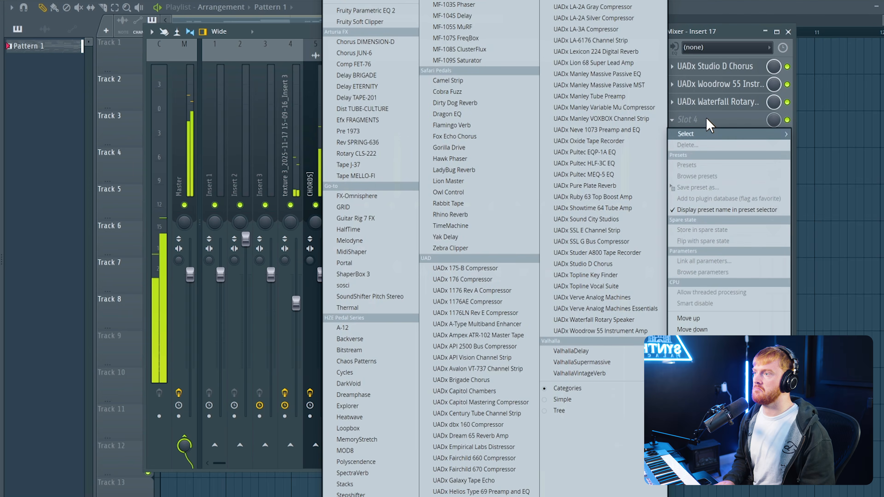
{"action": "left_click", "coordinate": [801, 127]}
{"action": "left_click", "coordinate": [822, 130]}
{"action": "key", "text": "F9"}
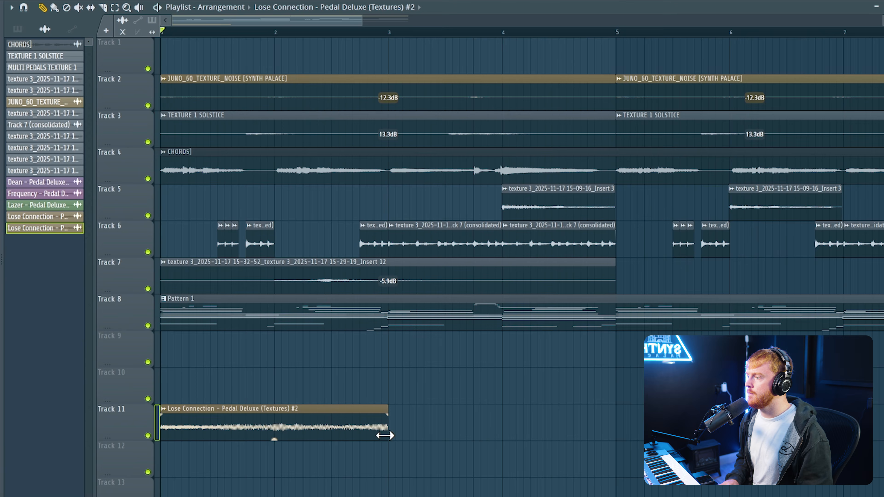
Resize the Lose Connection texture clip, close its Parametric EQ 2, and duplicate the clip through bar 8
{"action": "left_click_drag", "start_coordinate": [385, 428], "coordinate": [399, 432]}
{"action": "scroll", "coordinate": [410, 435], "scroll_direction": "up", "scroll_amount": 3}
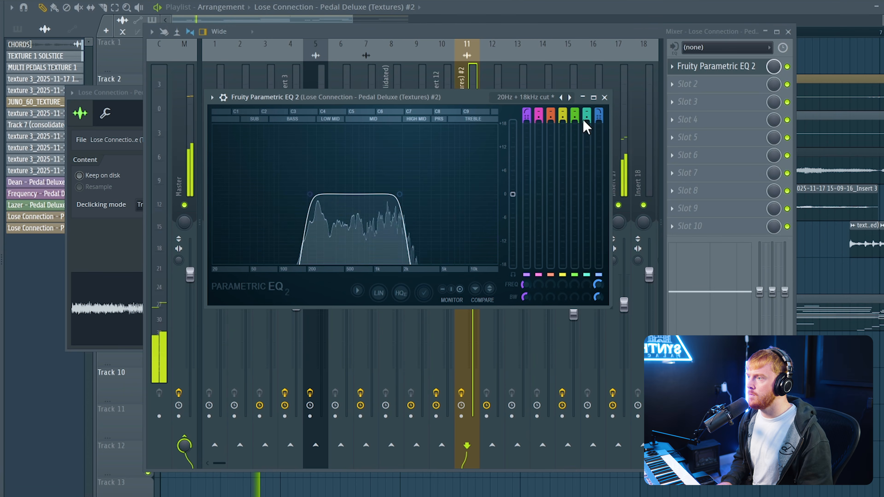
{"action": "left_click", "coordinate": [605, 98]}
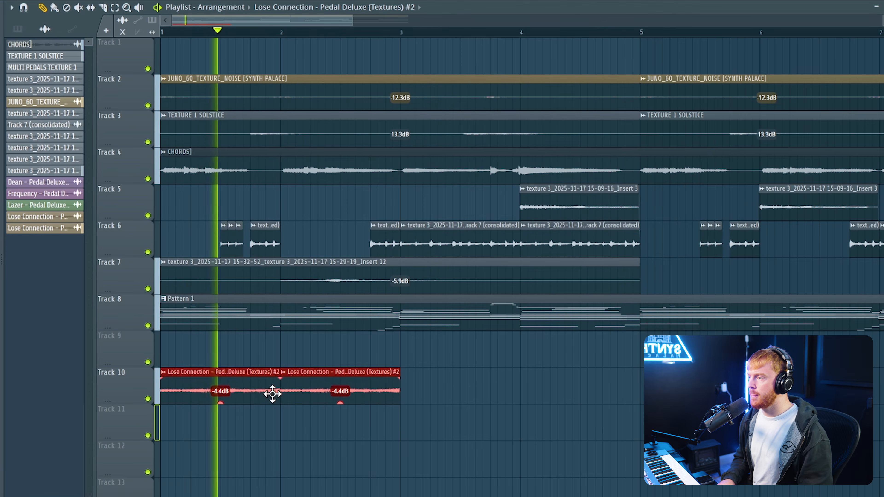
{"action": "key", "text": "ctrl+b"}
{"action": "left_click_drag", "start_coordinate": [593, 386], "coordinate": [169, 38]}
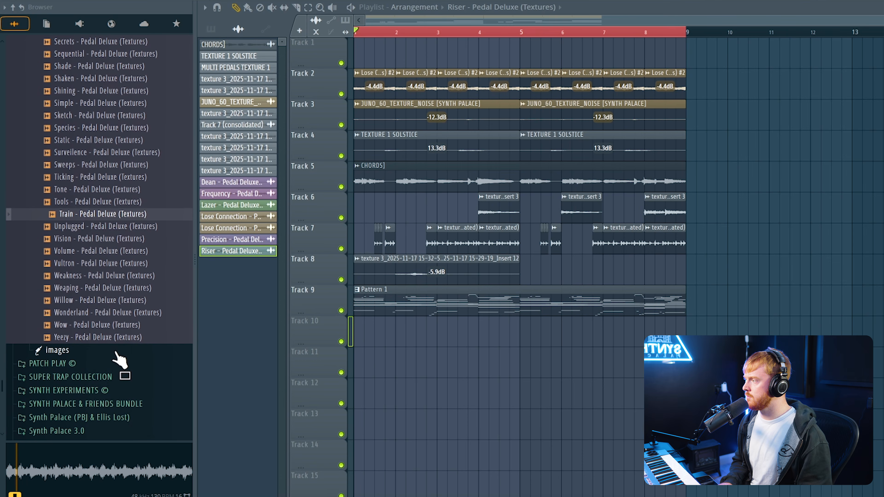
Place the Train - Pedal Deluxe (Textures) sample on the empty Track 10 at the start of the playlist
{"action": "left_click", "coordinate": [99, 223]}
{"action": "left_click_drag", "start_coordinate": [89, 220], "coordinate": [374, 345]}
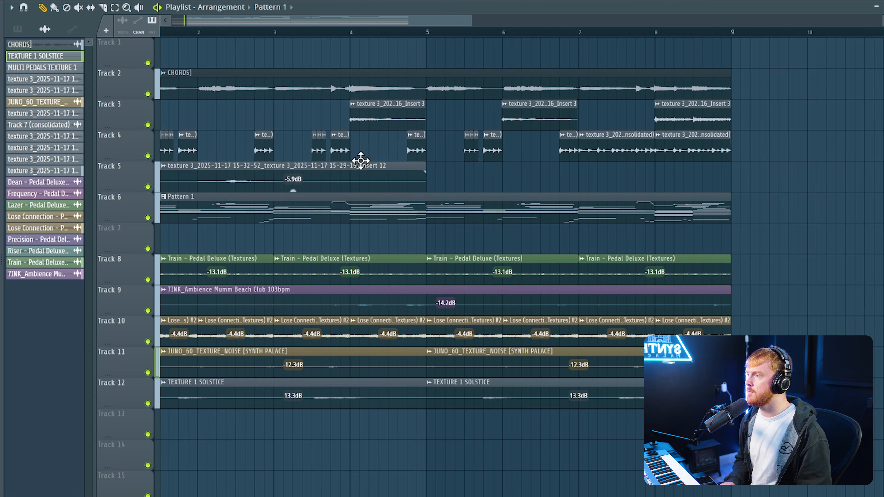
Delete the long consolidated texture clips on Track 4 and move the remaining short slices to Track 13
{"action": "scroll", "coordinate": [361, 161], "scroll_direction": "down", "scroll_amount": 2}
{"action": "right_click", "coordinate": [366, 156]}
{"action": "left_click_drag", "start_coordinate": [478, 153], "coordinate": [174, 143]}
{"action": "left_click_drag", "start_coordinate": [337, 151], "coordinate": [206, 431]}
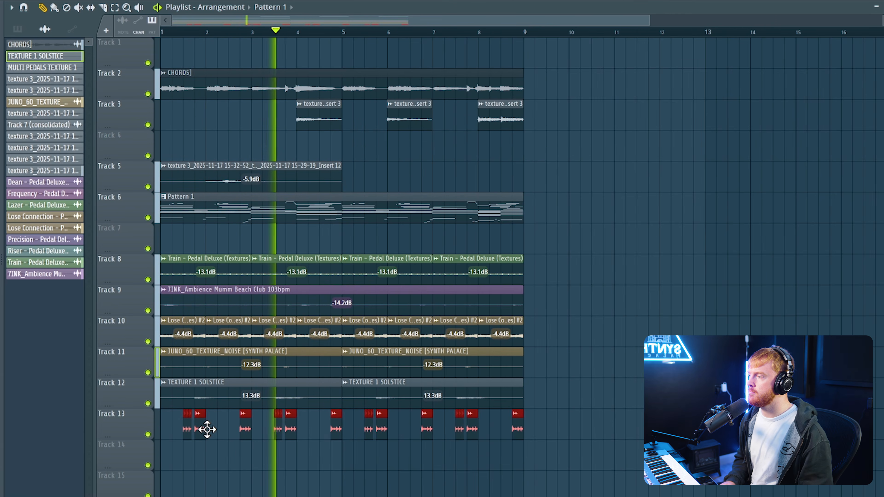
{"action": "left_click", "coordinate": [257, 457], "text": "ctrl"}
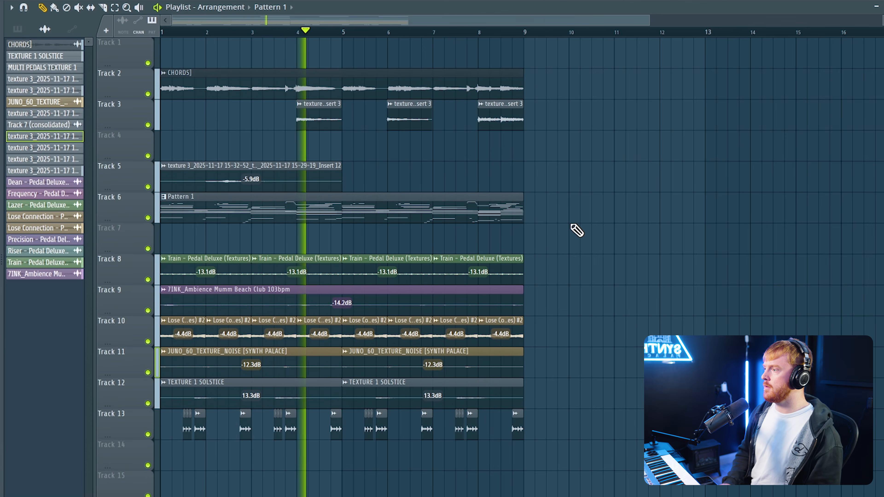
{"action": "left_click_drag", "start_coordinate": [541, 242], "coordinate": [146, 182]}
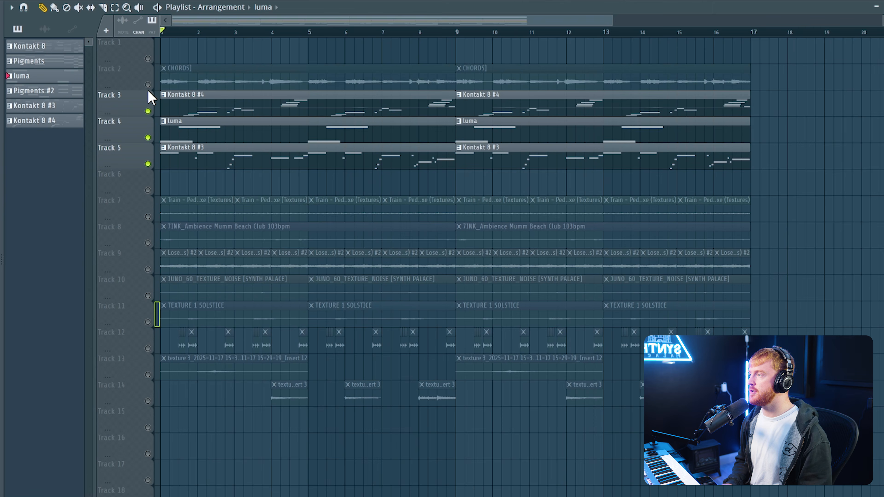
Unmute the chords on Track 2 and play them with the instrument parts on Tracks 3 to 5
{"action": "left_click", "coordinate": [148, 86]}
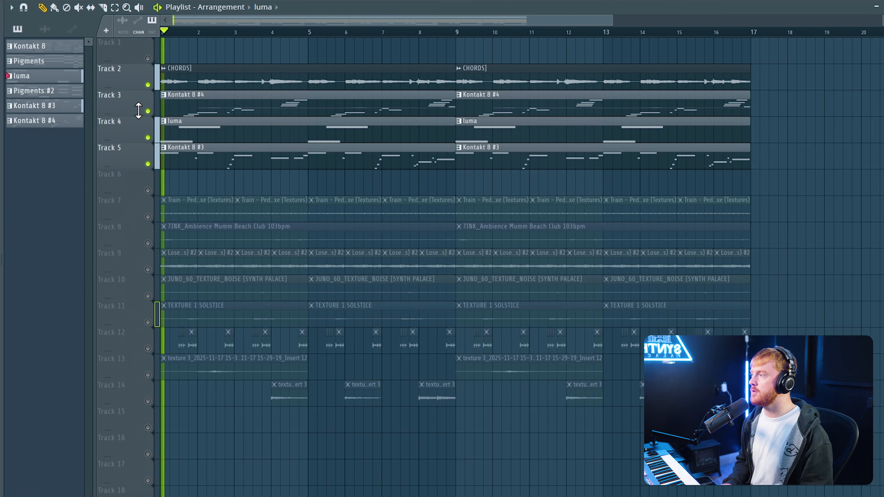
{"action": "scroll", "coordinate": [138, 111], "scroll_direction": "up", "scroll_amount": 3}
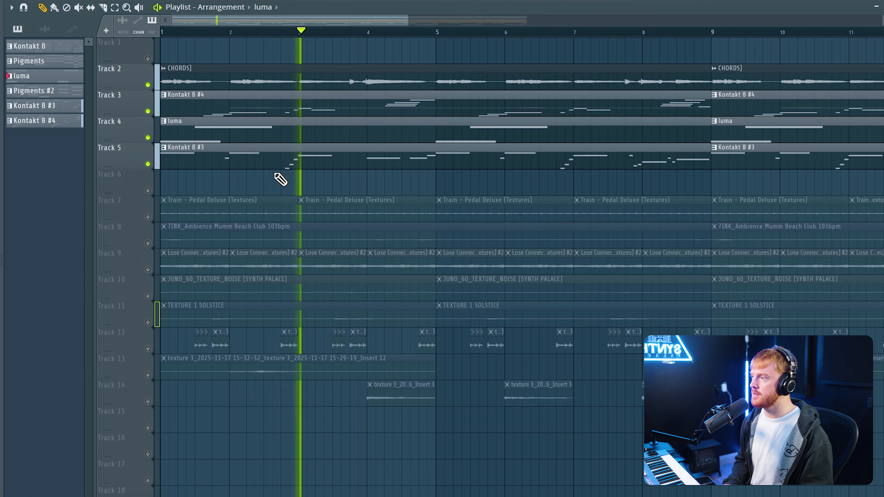
{"action": "scroll", "coordinate": [258, 165], "scroll_direction": "down", "scroll_amount": 4}
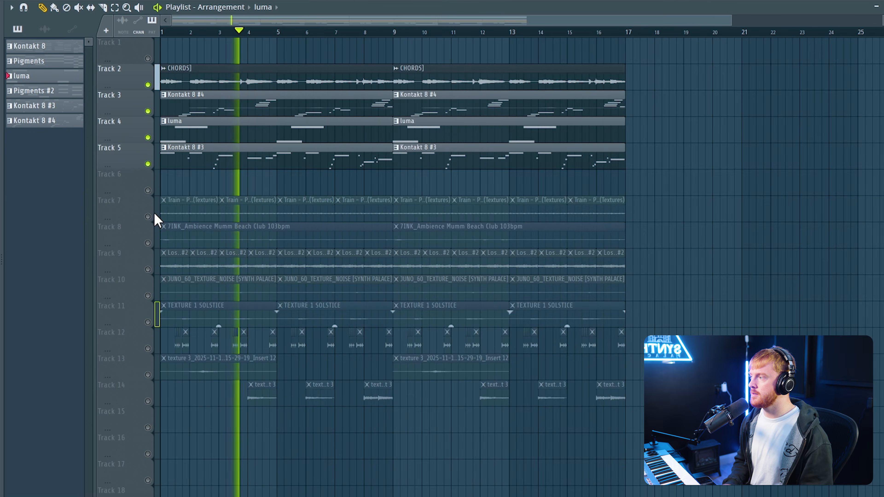
Stop playback and toggle solo on and off for the Train texture on Track 7
{"action": "key", "text": "space"}
{"action": "right_click", "coordinate": [149, 217]}
{"action": "right_click", "coordinate": [148, 217]}
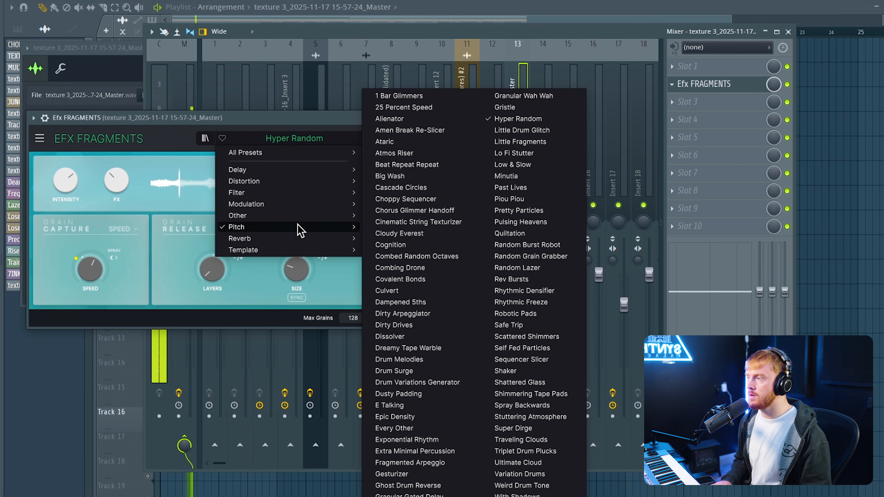
Keep the Hyper Random preset in Efx FRAGMENTS and reposition the effect window over the mixer
{"action": "left_click", "coordinate": [280, 121]}
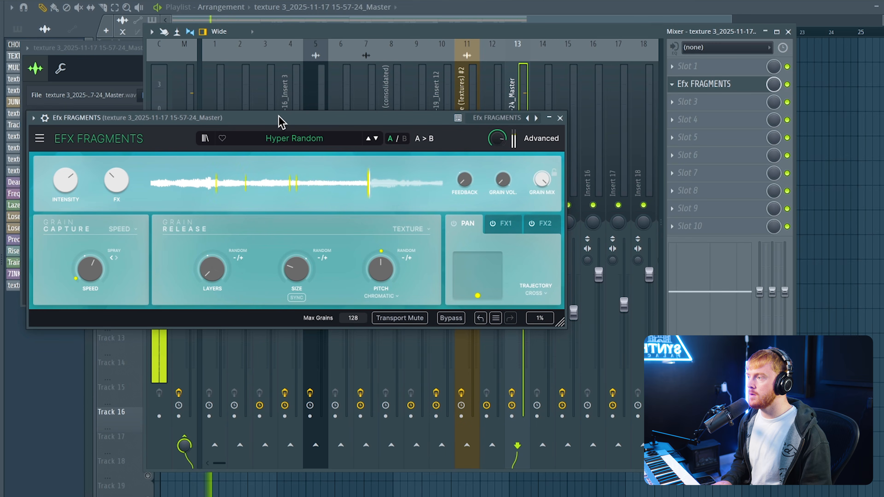
{"action": "left_click_drag", "start_coordinate": [278, 116], "coordinate": [339, 159]}
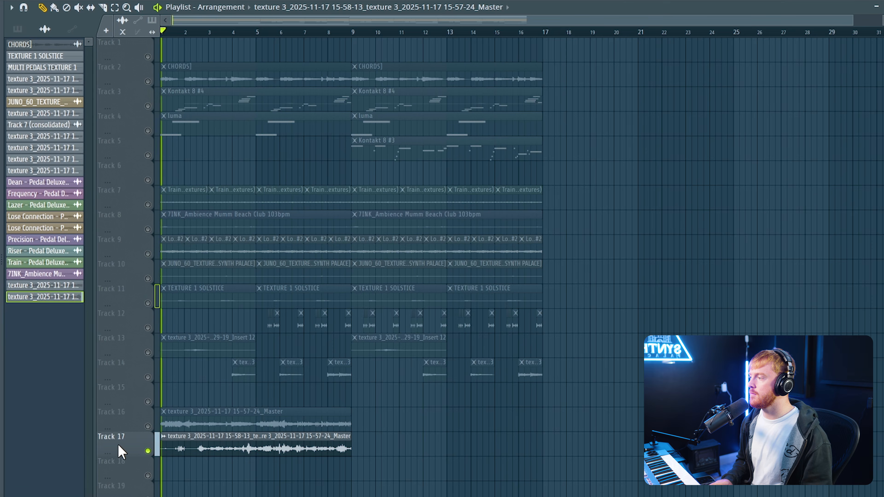
Audition the soloed granular recording on Track 17 and bring the other playlist tracks back in
{"action": "scroll", "coordinate": [124, 438], "scroll_direction": "up", "scroll_amount": 5}
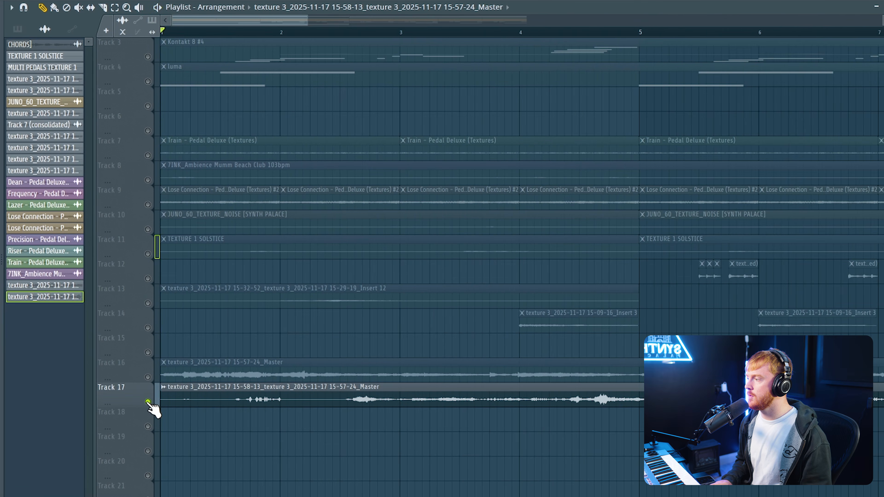
{"action": "scroll", "coordinate": [148, 412], "scroll_direction": "up", "scroll_amount": 4}
{"action": "key", "text": "space"}
{"action": "scroll", "coordinate": [174, 445], "scroll_direction": "down", "scroll_amount": 1}
{"action": "right_click", "coordinate": [149, 426]}
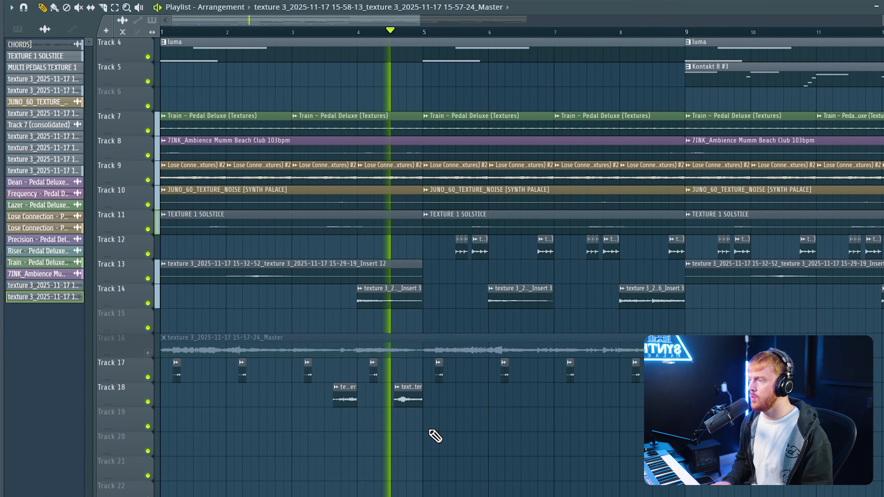
Stop playback, unmute the Master recording on Track 16 and show the mixer
{"action": "key", "text": "space"}
{"action": "left_click", "coordinate": [148, 352]}
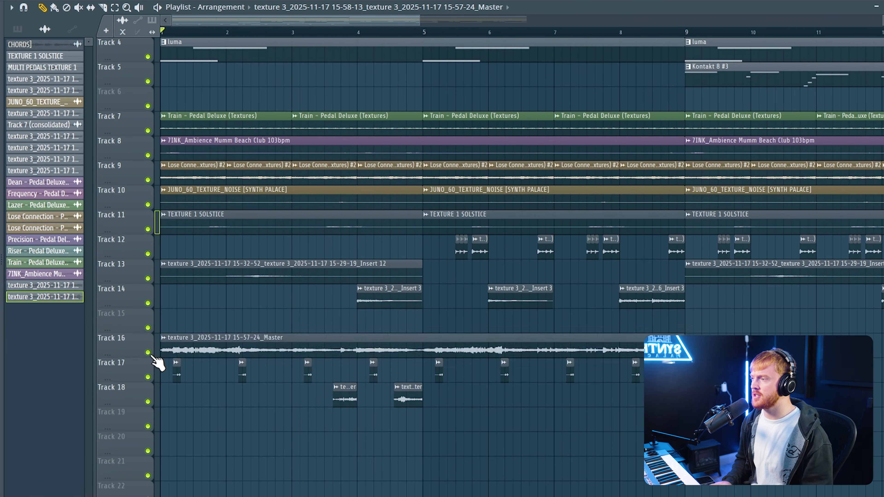
{"action": "key", "text": "F9"}
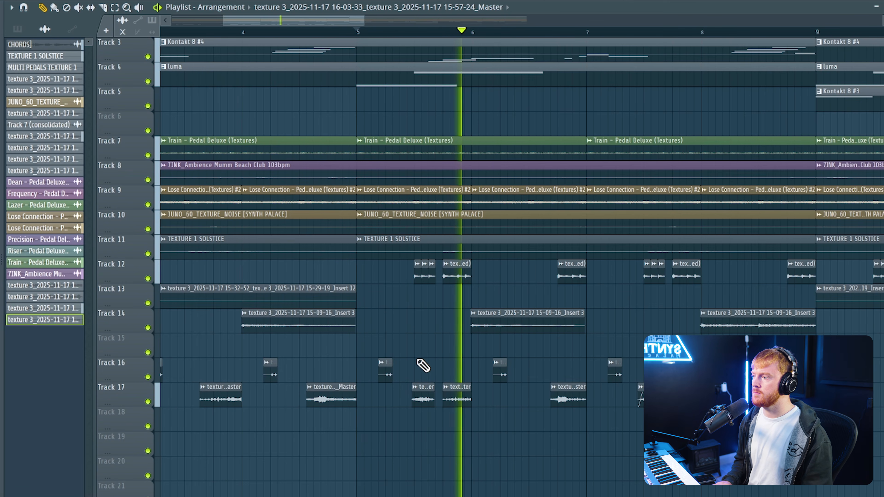
Clear the texture slices on Track 12 between bars 5 and 9 and place one slice leading into bar 9
{"action": "scroll", "coordinate": [423, 362], "scroll_direction": "down", "scroll_amount": 2}
{"action": "scroll", "coordinate": [422, 362], "scroll_direction": "down", "scroll_amount": 6}
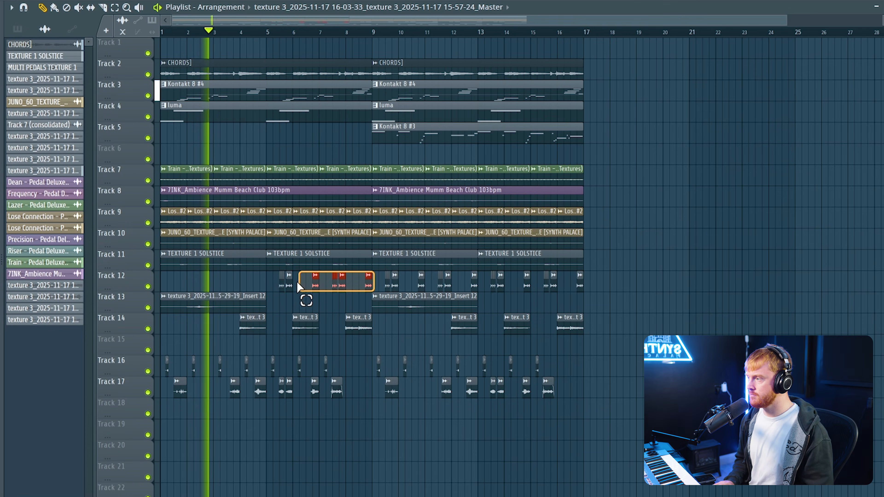
{"action": "left_click_drag", "start_coordinate": [298, 282], "coordinate": [275, 284]}
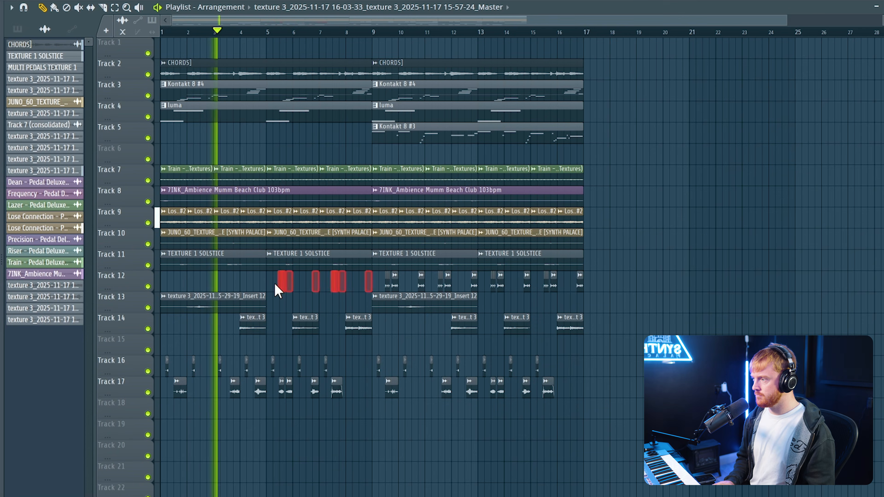
{"action": "scroll", "coordinate": [387, 298], "scroll_direction": "up", "scroll_amount": 4}
{"action": "left_click", "coordinate": [418, 289]}
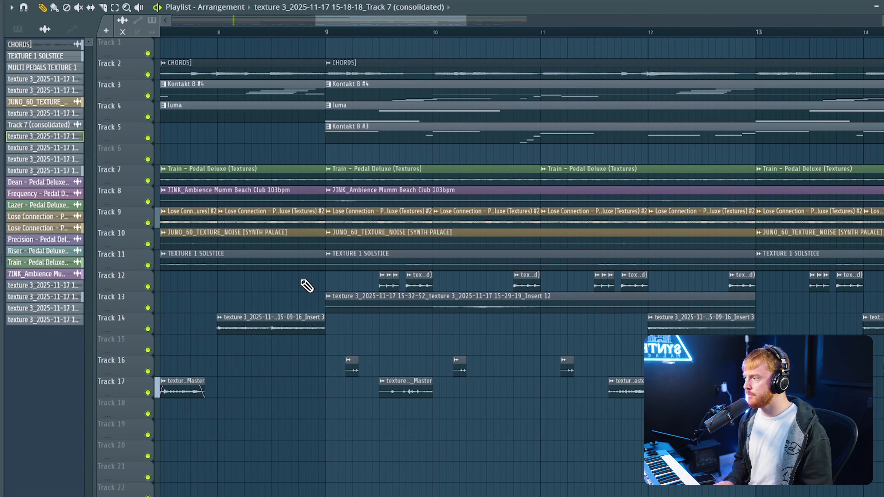
{"action": "scroll", "coordinate": [256, 321], "scroll_direction": "down", "scroll_amount": 5}
{"action": "scroll", "coordinate": [161, 316], "scroll_direction": "up", "scroll_amount": 2}
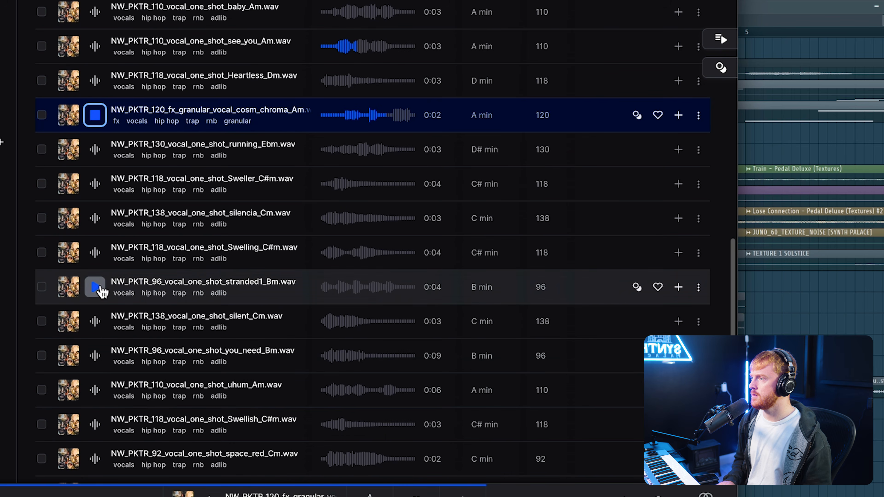
Add the NW_PKTR_120_fx_granular_vocal_cosm_chroma_Am sample, process it with Efx FRAGMENTS and record the result onto Track 20
{"action": "left_click", "coordinate": [677, 116]}
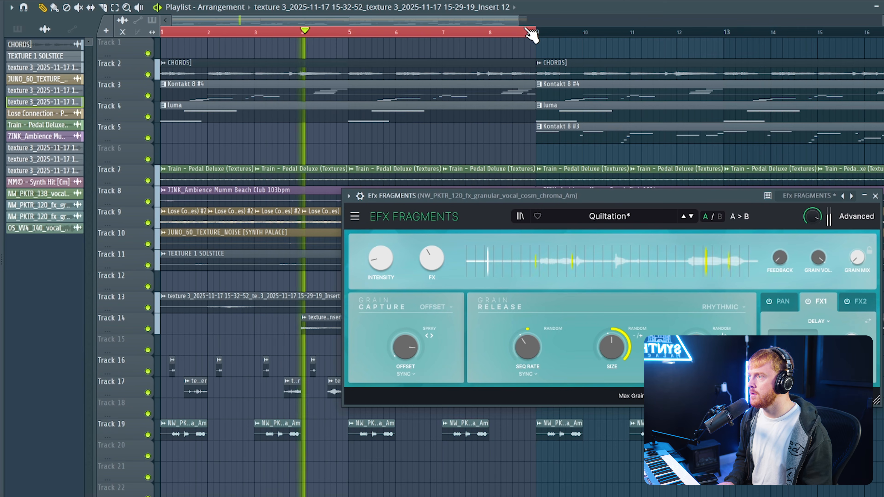
{"action": "key", "text": "F9"}
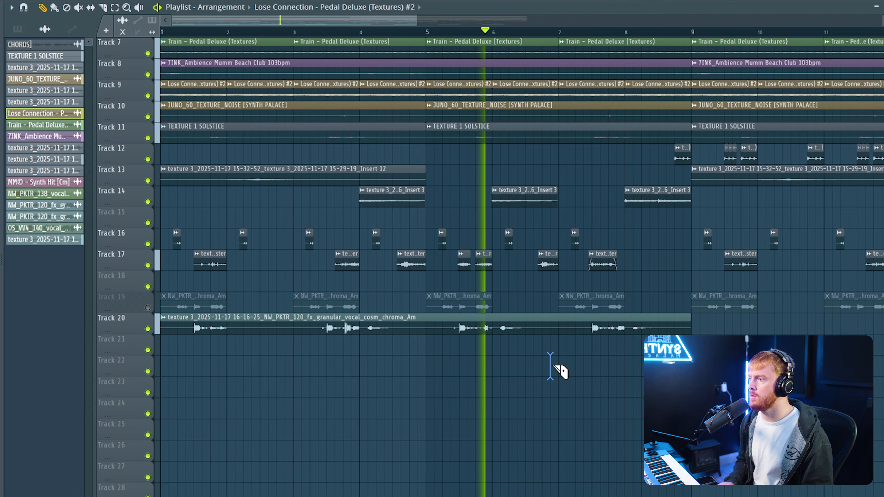
{"action": "scroll", "coordinate": [211, 338], "scroll_direction": "down", "scroll_amount": 1}
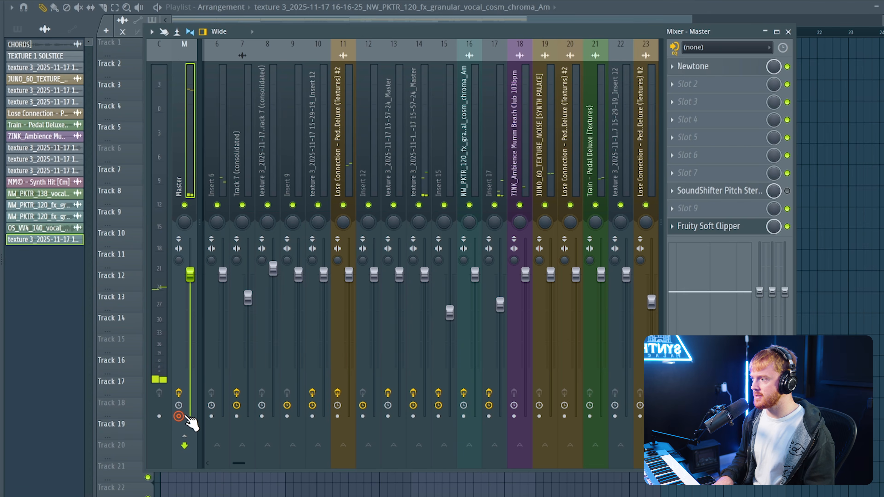
Record the Master output to a new audio clip and adjust the thicken machine in UADx Verve Analog Machines on it
{"action": "key", "text": "alt+r"}
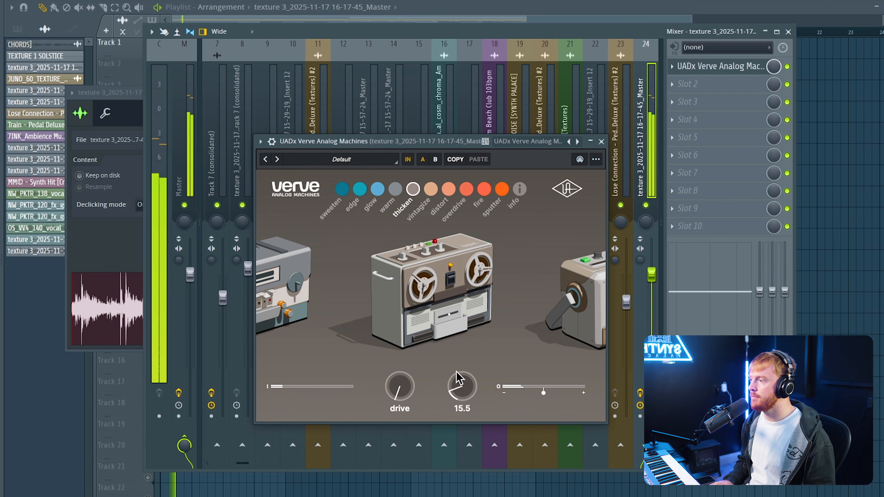
{"action": "left_click_drag", "start_coordinate": [459, 378], "coordinate": [458, 389]}
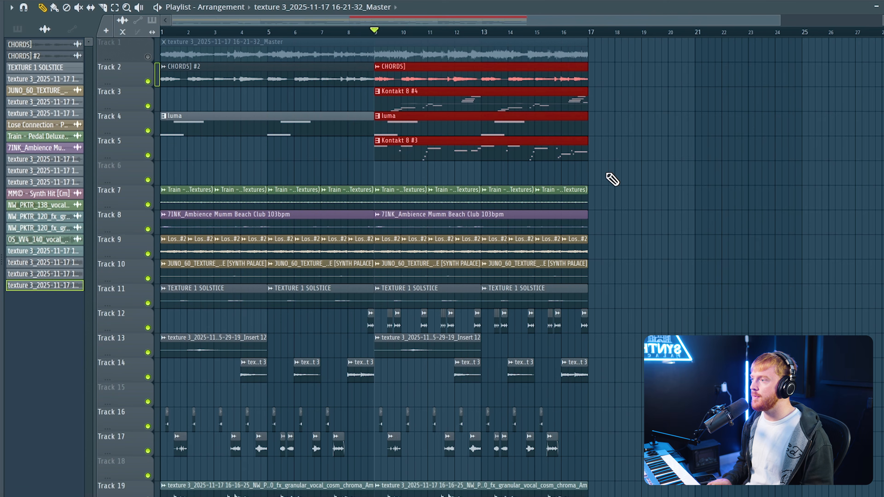
Highlight the melodic clips from bar 9 on Tracks 2 to 5: CHORDS, Kontakt 8 #4, luma and Kontakt 8 #3
{"action": "left_click_drag", "start_coordinate": [623, 191], "coordinate": [376, 65]}
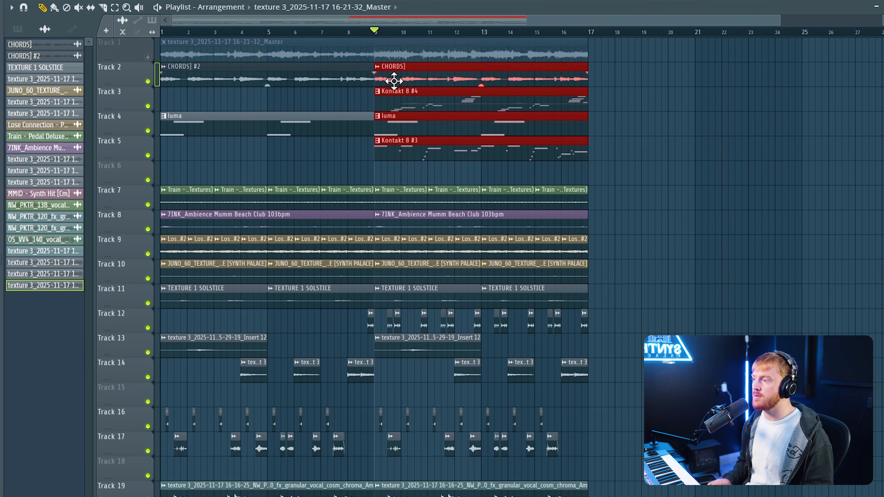
{"action": "scroll", "coordinate": [422, 98], "scroll_direction": "up", "scroll_amount": 3}
{"action": "left_click_drag", "start_coordinate": [448, 76], "coordinate": [435, 74]}
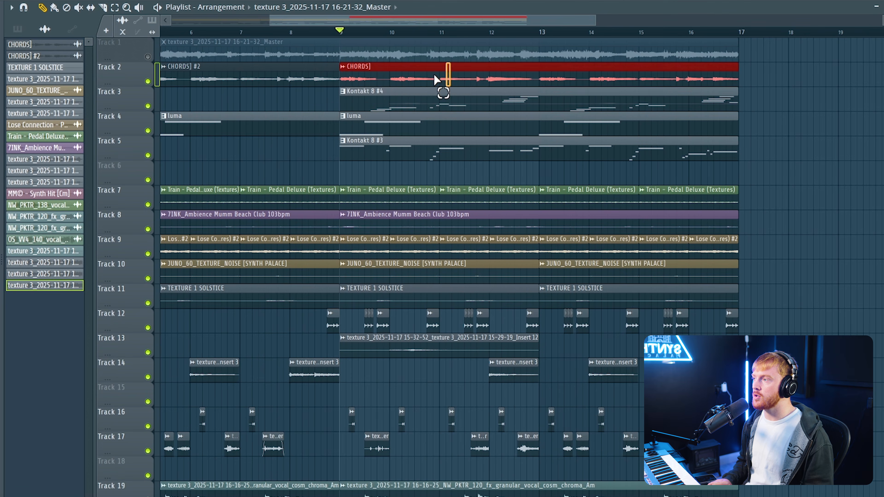
{"action": "left_click", "coordinate": [419, 99], "text": "ctrl"}
{"action": "left_click", "coordinate": [429, 124], "text": "ctrl"}
{"action": "scroll", "coordinate": [432, 126], "scroll_direction": "down", "scroll_amount": 1}
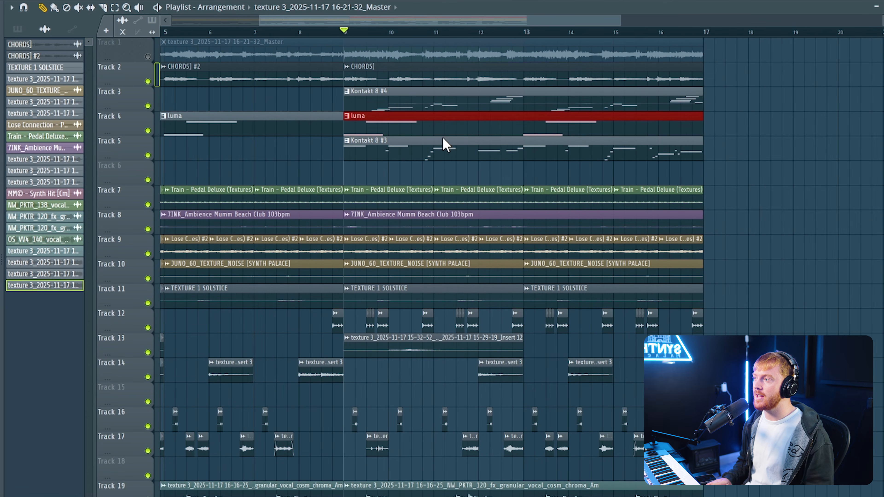
{"action": "left_click", "coordinate": [421, 158], "text": "ctrl"}
{"action": "scroll", "coordinate": [369, 164], "scroll_direction": "down", "scroll_amount": 4}
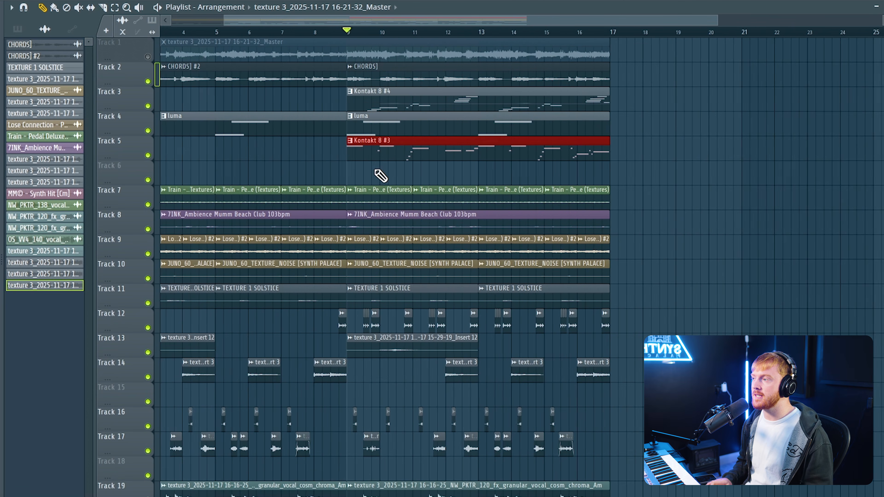
Clear the selection and highlight the texture clips on Tracks 7 to 10 from bar 9 to bar 17
{"action": "left_click", "coordinate": [606, 204], "text": "ctrl"}
{"action": "scroll", "coordinate": [522, 199], "scroll_direction": "down", "scroll_amount": 2}
{"action": "scroll", "coordinate": [494, 205], "scroll_direction": "up", "scroll_amount": 2}
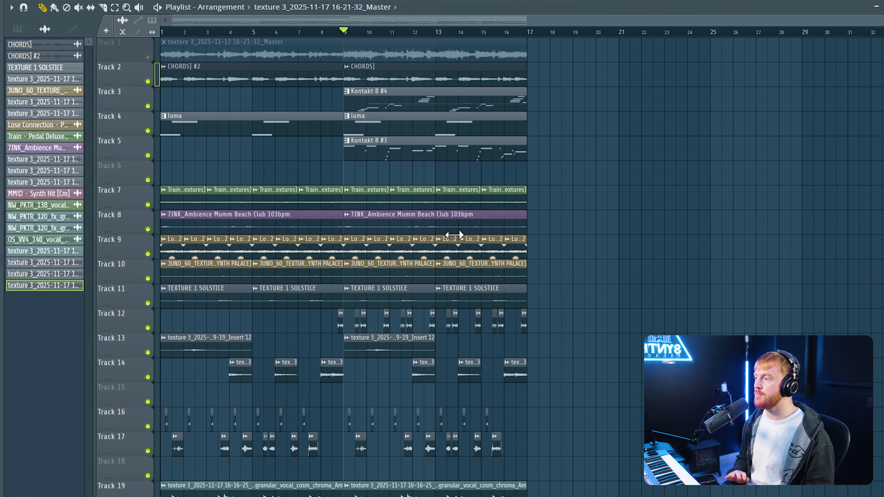
{"action": "left_click_drag", "start_coordinate": [593, 186], "coordinate": [343, 289]}
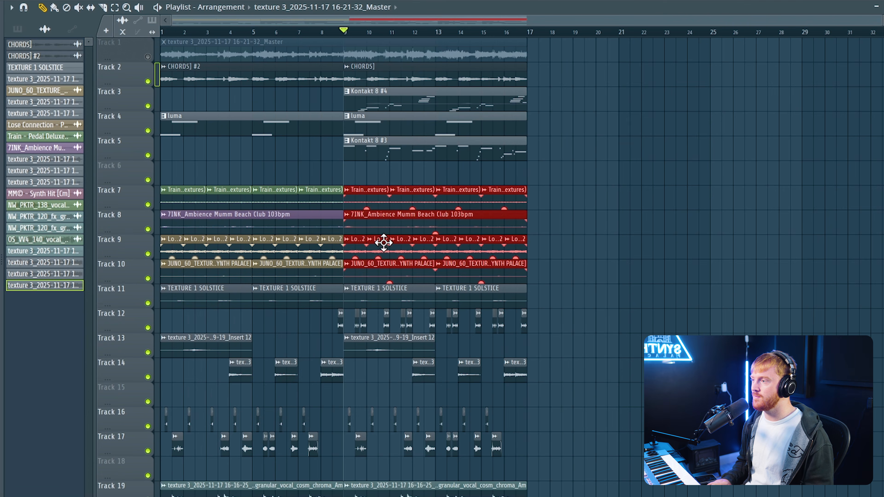
{"action": "scroll", "coordinate": [386, 214], "scroll_direction": "up", "scroll_amount": 4}
Audition the texture layers on Tracks 7, 8, 9 and 10 one at a time in solo
{"action": "key", "text": "space"}
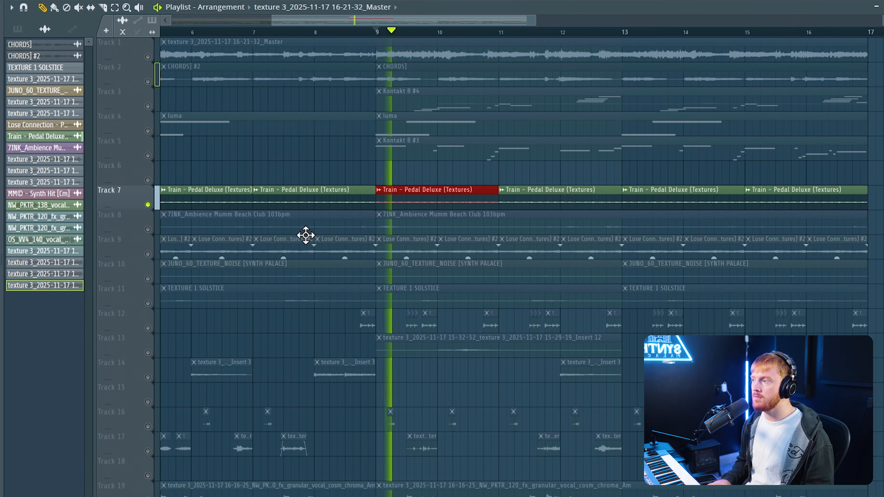
{"action": "right_click", "coordinate": [147, 229]}
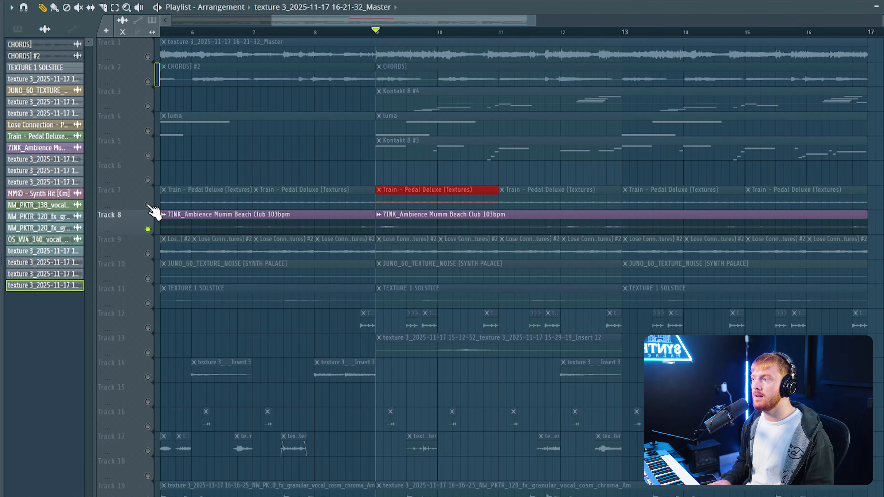
{"action": "right_click", "coordinate": [148, 229]}
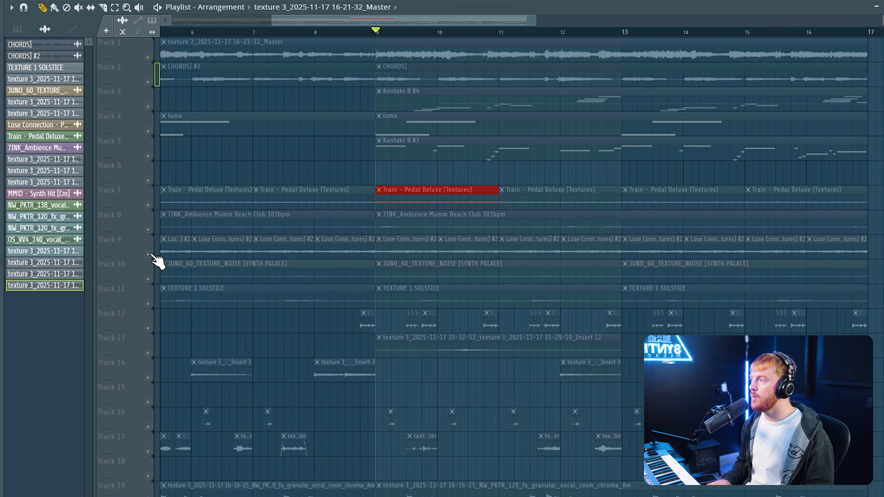
{"action": "right_click", "coordinate": [148, 254]}
{"action": "key", "text": "space"}
{"action": "right_click", "coordinate": [148, 254]}
{"action": "right_click", "coordinate": [147, 278]}
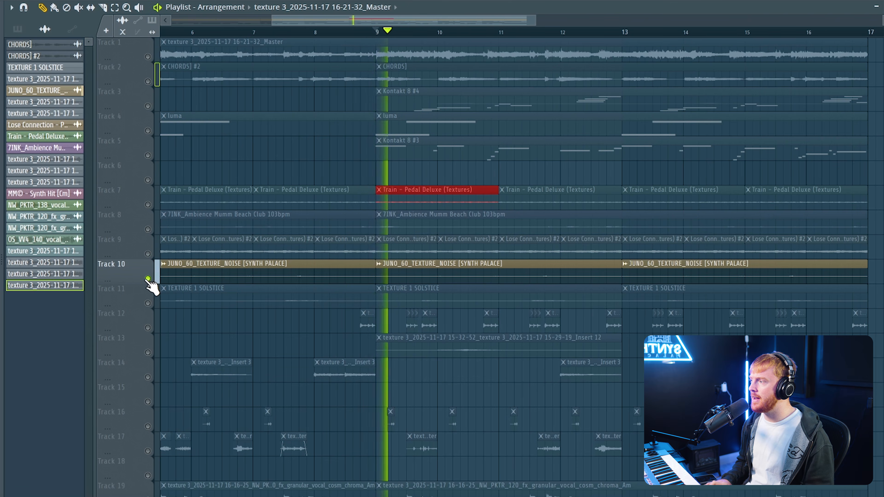
Audition TEXTURE 1 SOLSTICE on Track 11 and the slices on Track 12 in solo, one after the other
{"action": "right_click", "coordinate": [148, 302]}
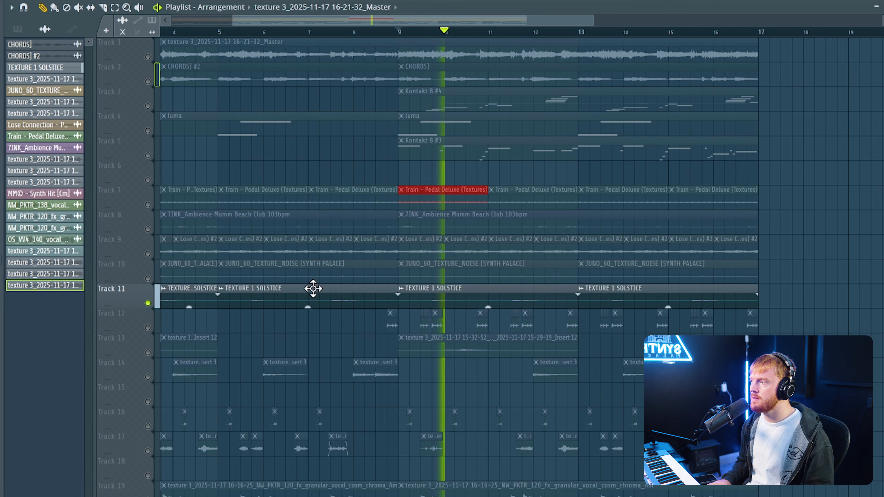
{"action": "key", "text": "space"}
{"action": "right_click", "coordinate": [148, 303]}
{"action": "right_click", "coordinate": [147, 328]}
{"action": "scroll", "coordinate": [415, 306], "scroll_direction": "up", "scroll_amount": 4}
{"action": "key", "text": "space"}
{"action": "key", "text": "space"}
{"action": "right_click", "coordinate": [147, 327]}
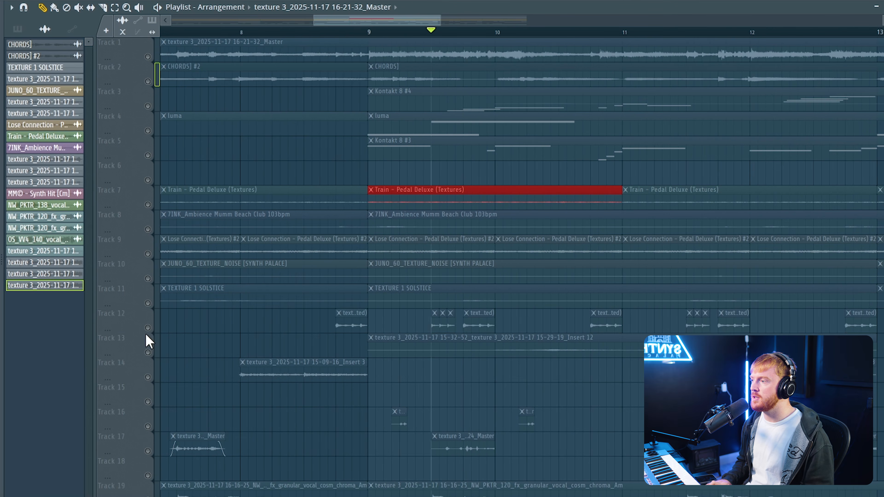
Audition the resampled texture recordings on Tracks 13 and 14 in solo, one after the other
{"action": "right_click", "coordinate": [147, 353]}
{"action": "scroll", "coordinate": [256, 341], "scroll_direction": "down", "scroll_amount": 3}
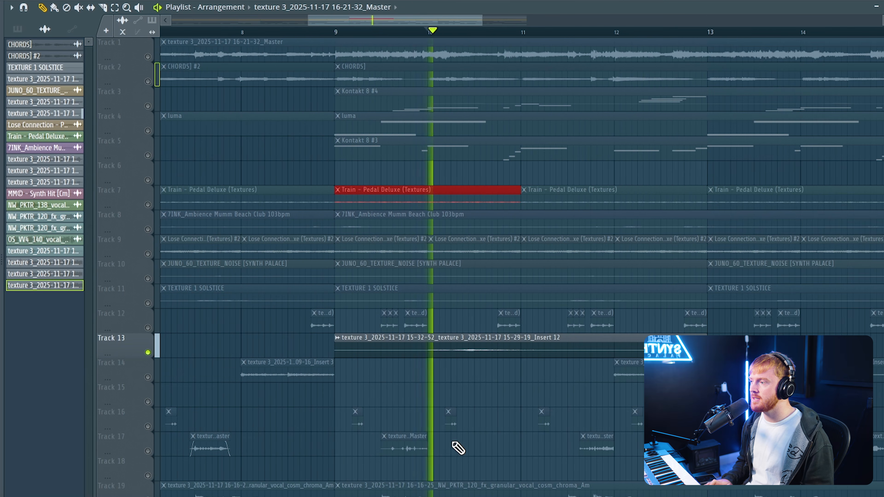
{"action": "scroll", "coordinate": [351, 264], "scroll_direction": "down", "scroll_amount": 2}
{"action": "scroll", "coordinate": [278, 285], "scroll_direction": "down", "scroll_amount": 2}
{"action": "key", "text": "space"}
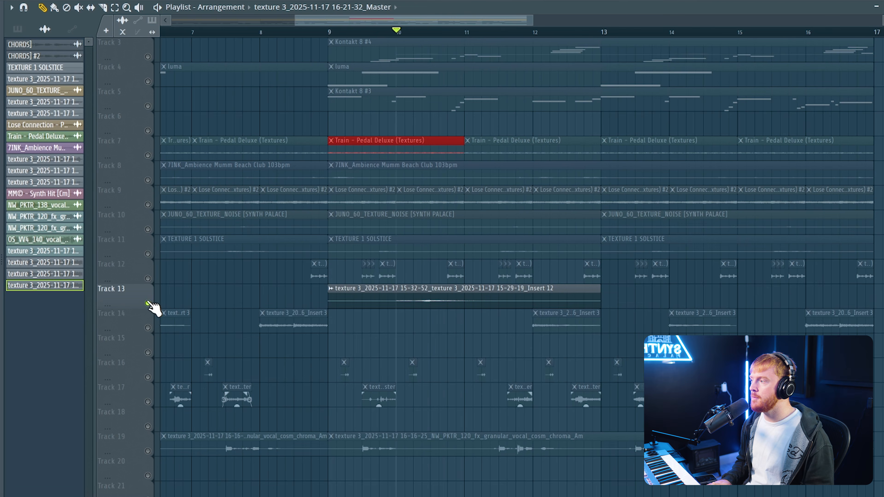
{"action": "right_click", "coordinate": [148, 303]}
{"action": "right_click", "coordinate": [148, 327]}
{"action": "key", "text": "space"}
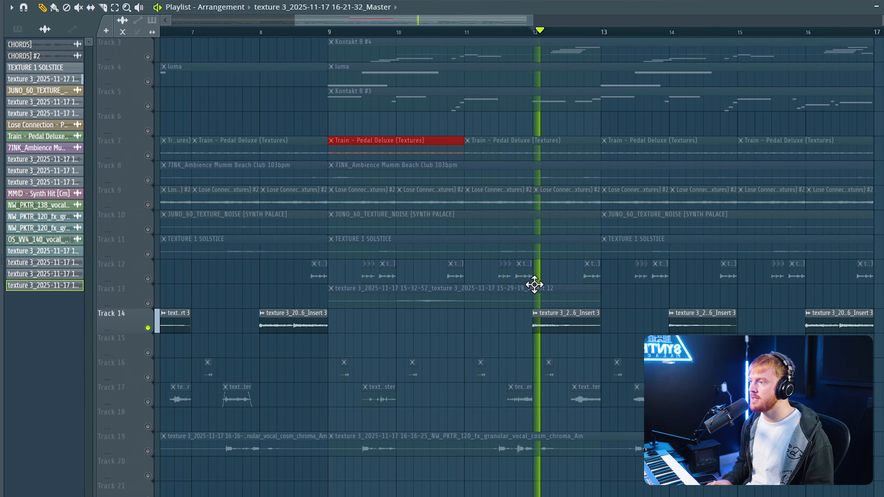
{"action": "right_click", "coordinate": [147, 327]}
{"action": "key", "text": "space"}
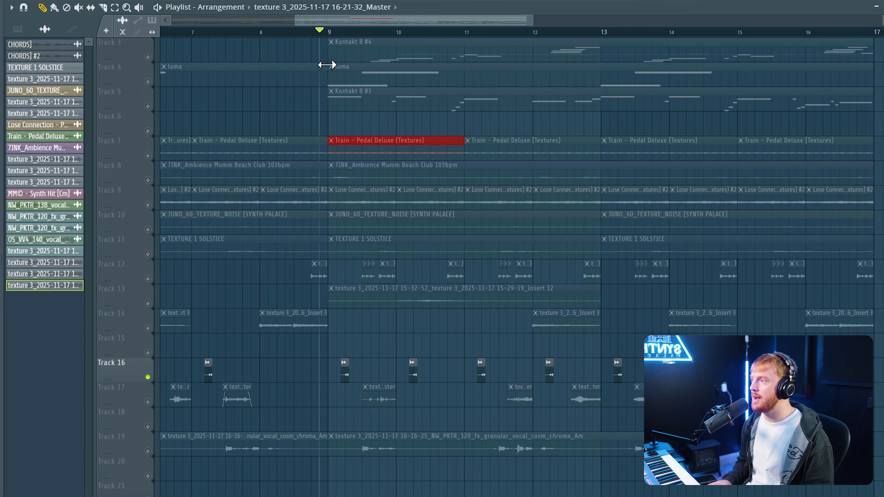
Play the soloed slices on Track 16, add Track 17 to them, and solo the granular vocal recording on Track 19
{"action": "key", "text": "space"}
{"action": "left_click", "coordinate": [149, 402]}
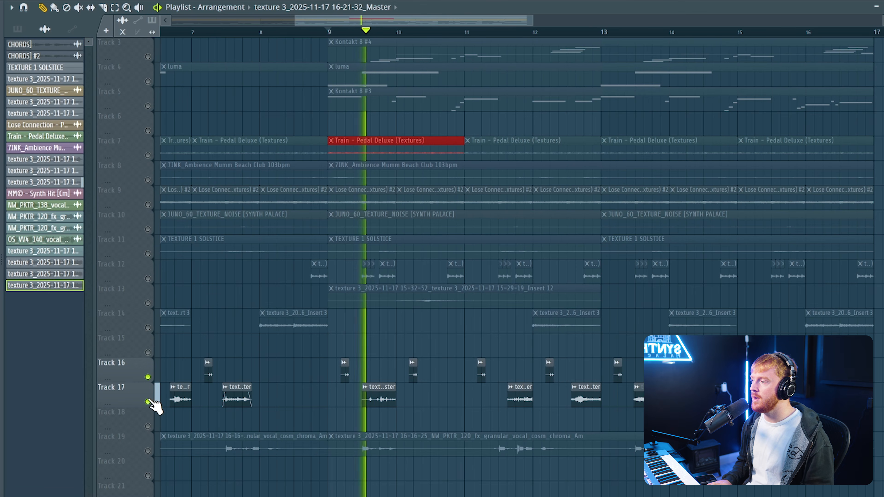
{"action": "scroll", "coordinate": [306, 325], "scroll_direction": "down", "scroll_amount": 2}
{"action": "scroll", "coordinate": [310, 335], "scroll_direction": "down", "scroll_amount": 1, "text": "ctrl"}
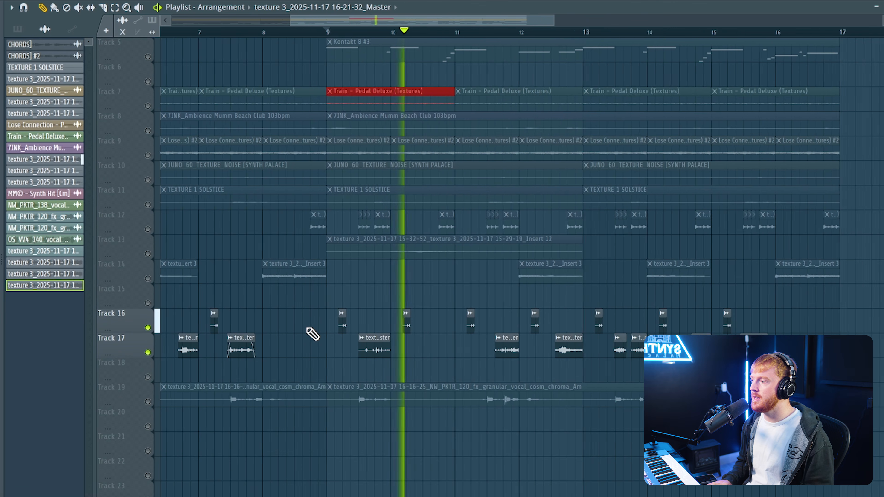
{"action": "right_click", "coordinate": [148, 401]}
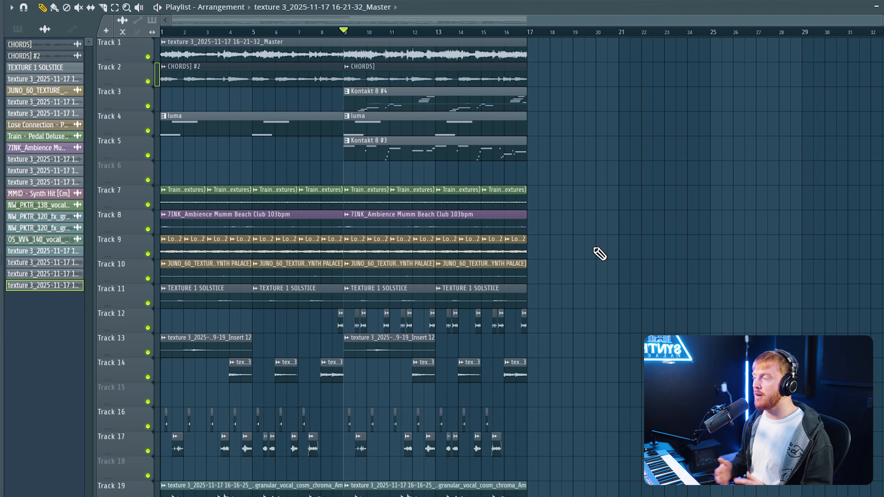
Audition only the melodic parts on Tracks 2 to 5, with all texture tracks muted
{"action": "left_click_drag", "start_coordinate": [556, 170], "coordinate": [339, 52]}
{"action": "left_click", "coordinate": [532, 147], "text": "ctrl"}
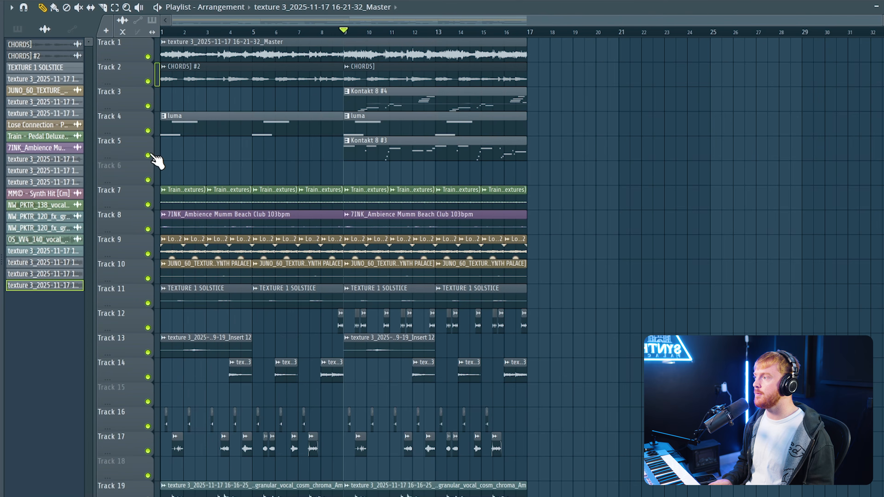
{"action": "right_click", "coordinate": [148, 155]}
{"action": "left_click", "coordinate": [148, 131]}
{"action": "left_click", "coordinate": [148, 81]}
{"action": "left_click", "coordinate": [147, 106]}
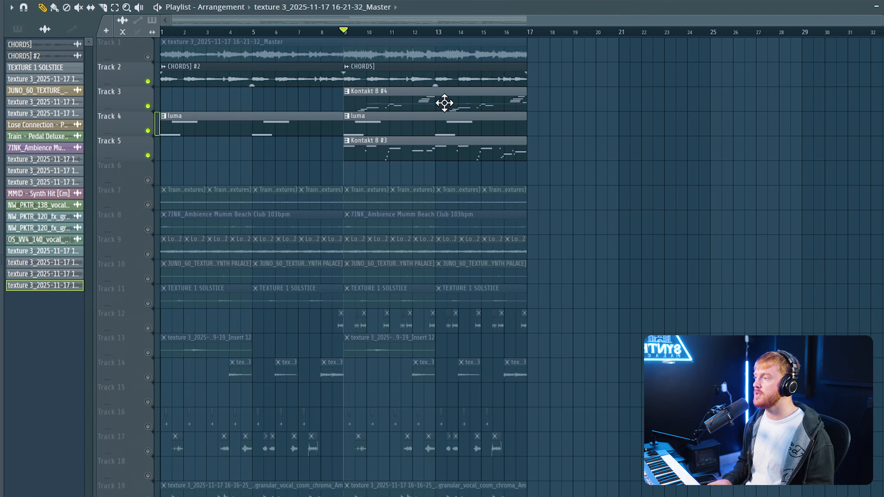
{"action": "key", "text": "space"}
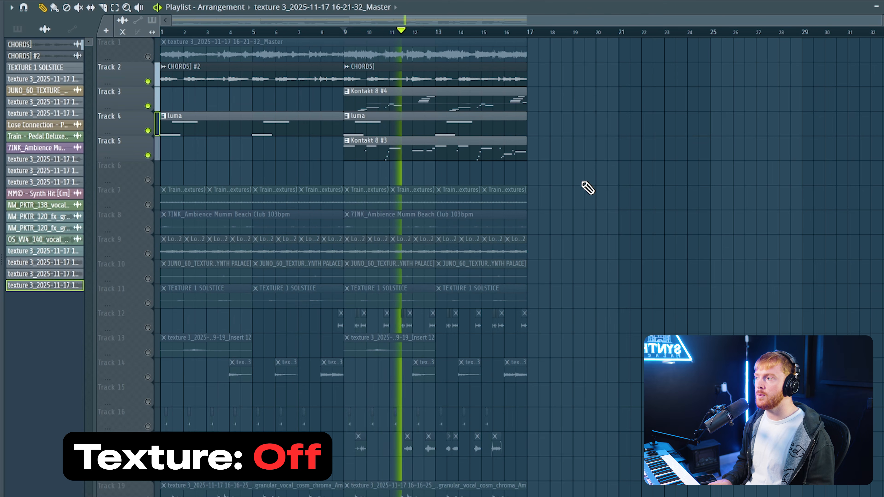
{"action": "key", "text": "space"}
Bring all playlist tracks back in and play the Master recording on Track 1 in solo for comparison
{"action": "right_click", "coordinate": [148, 156]}
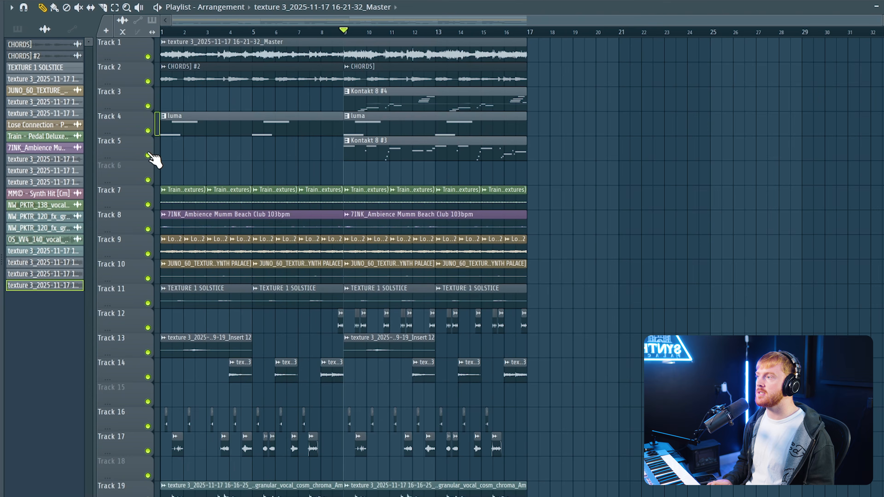
{"action": "right_click", "coordinate": [148, 56]}
{"action": "key", "text": "space"}
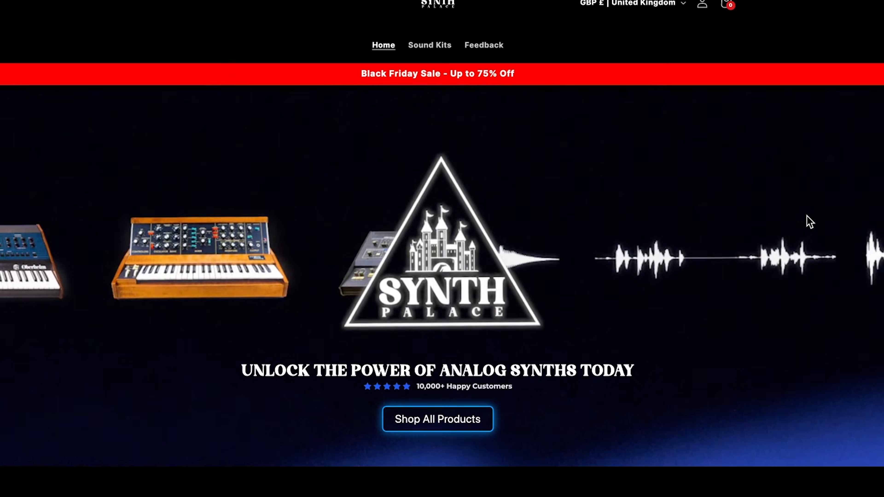
Examine the Black Friday sale section on the Synth Palace store's home page
{"action": "scroll", "coordinate": [809, 222], "scroll_direction": "down", "scroll_amount": 10}
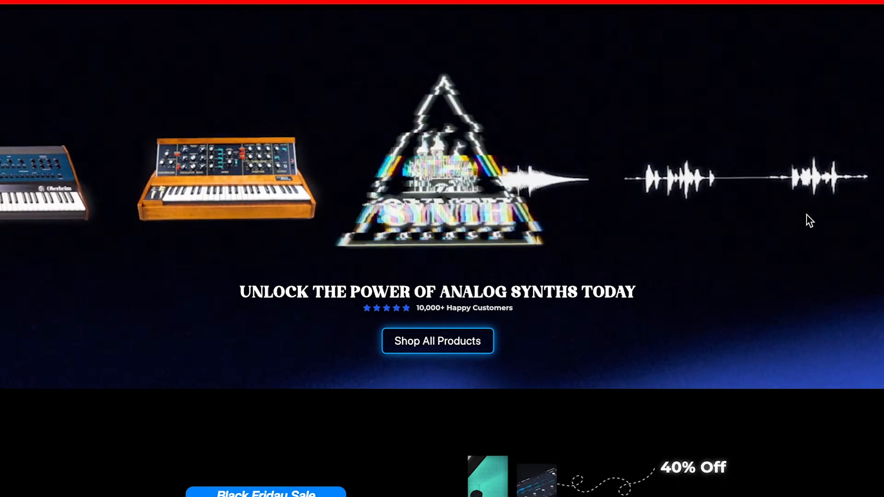
{"action": "scroll", "coordinate": [817, 215], "scroll_direction": "down", "scroll_amount": 2}
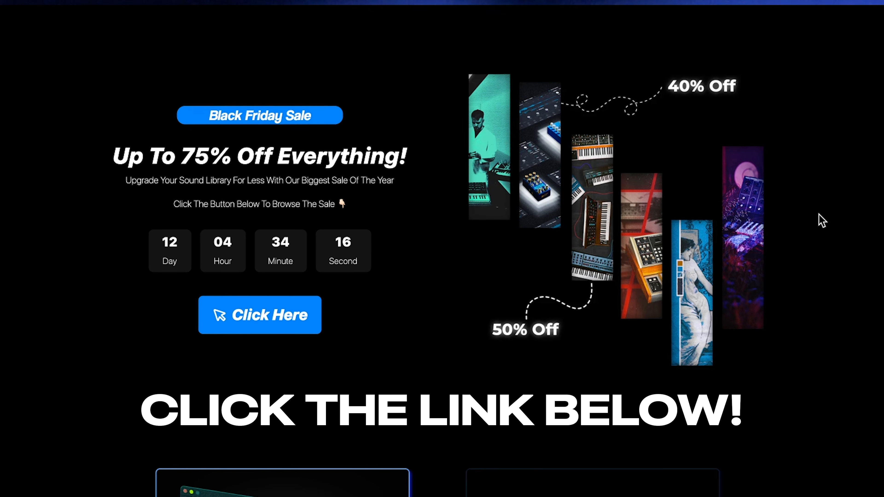